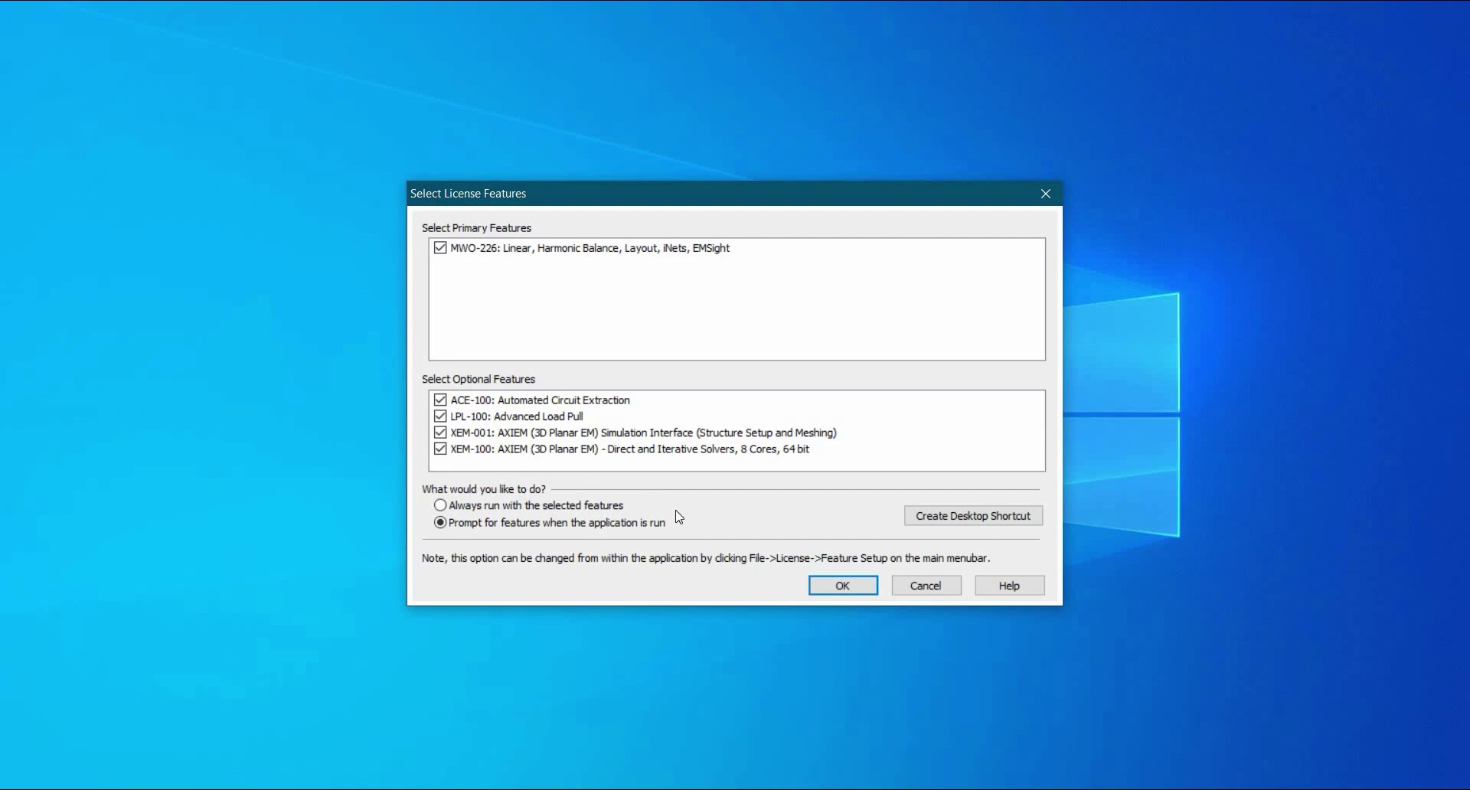
Accept the selected license features and expand the APLAC, Coplanar and General categories of the element library.
click(817, 588)
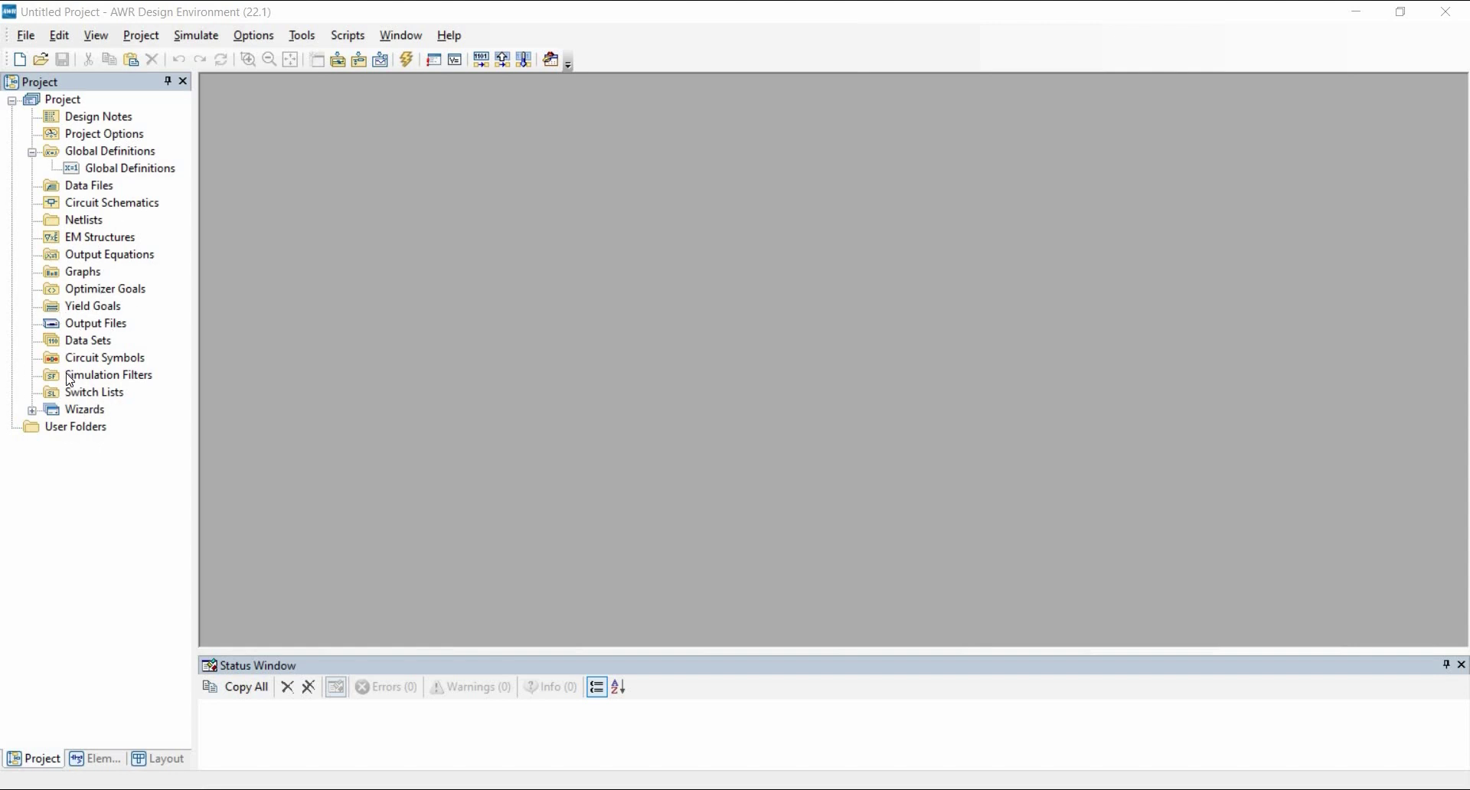
click(96, 759)
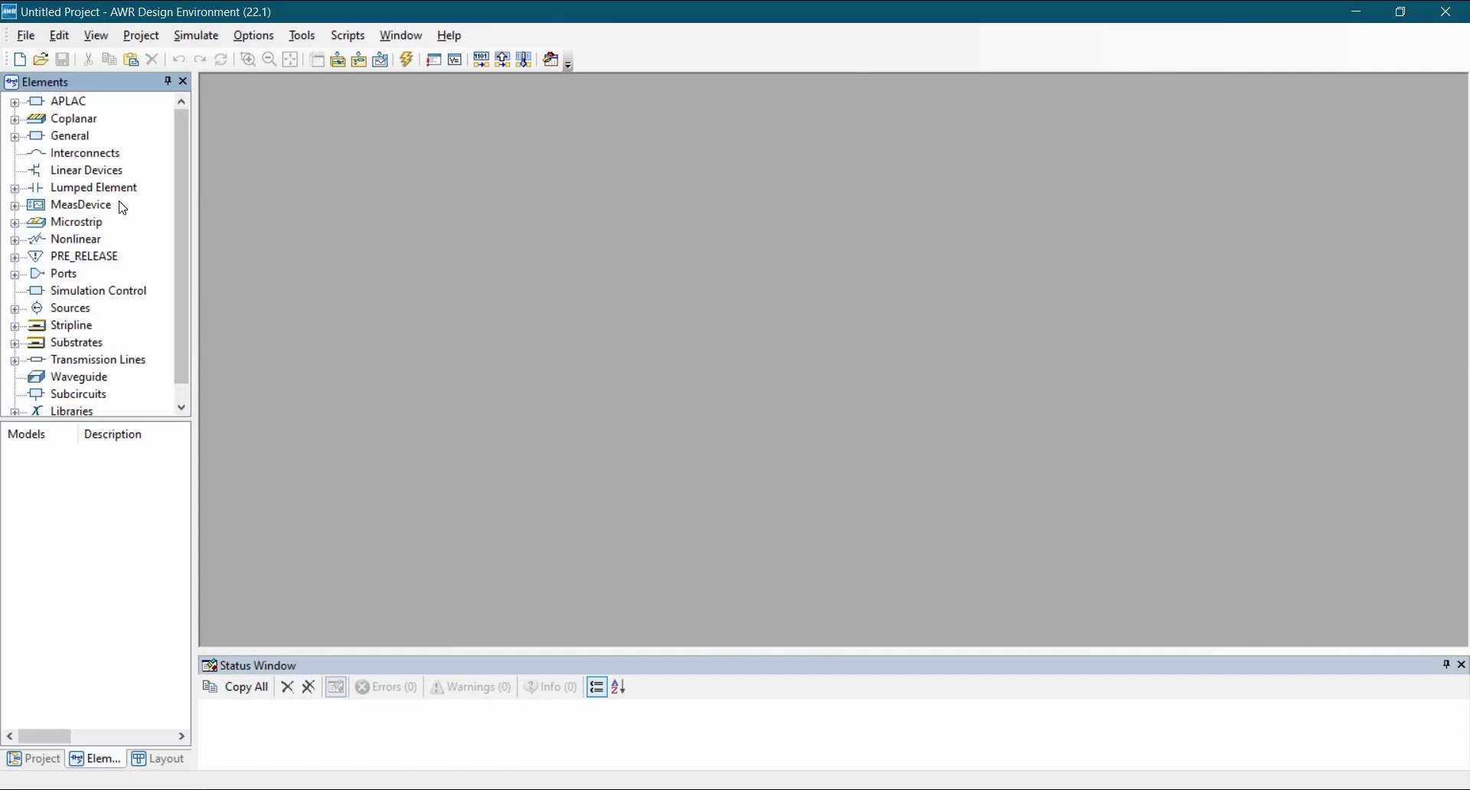
click(14, 101)
click(15, 154)
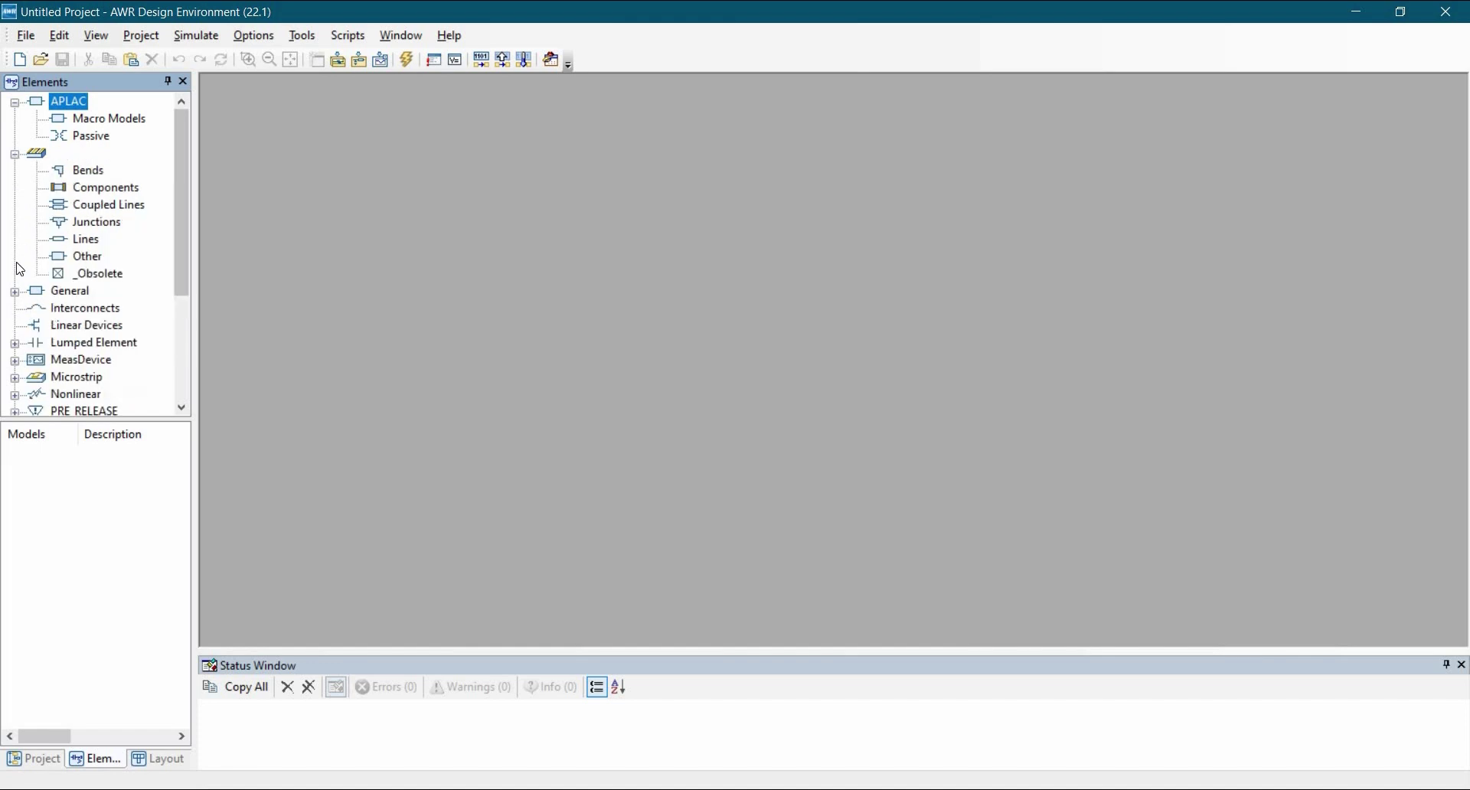
click(15, 291)
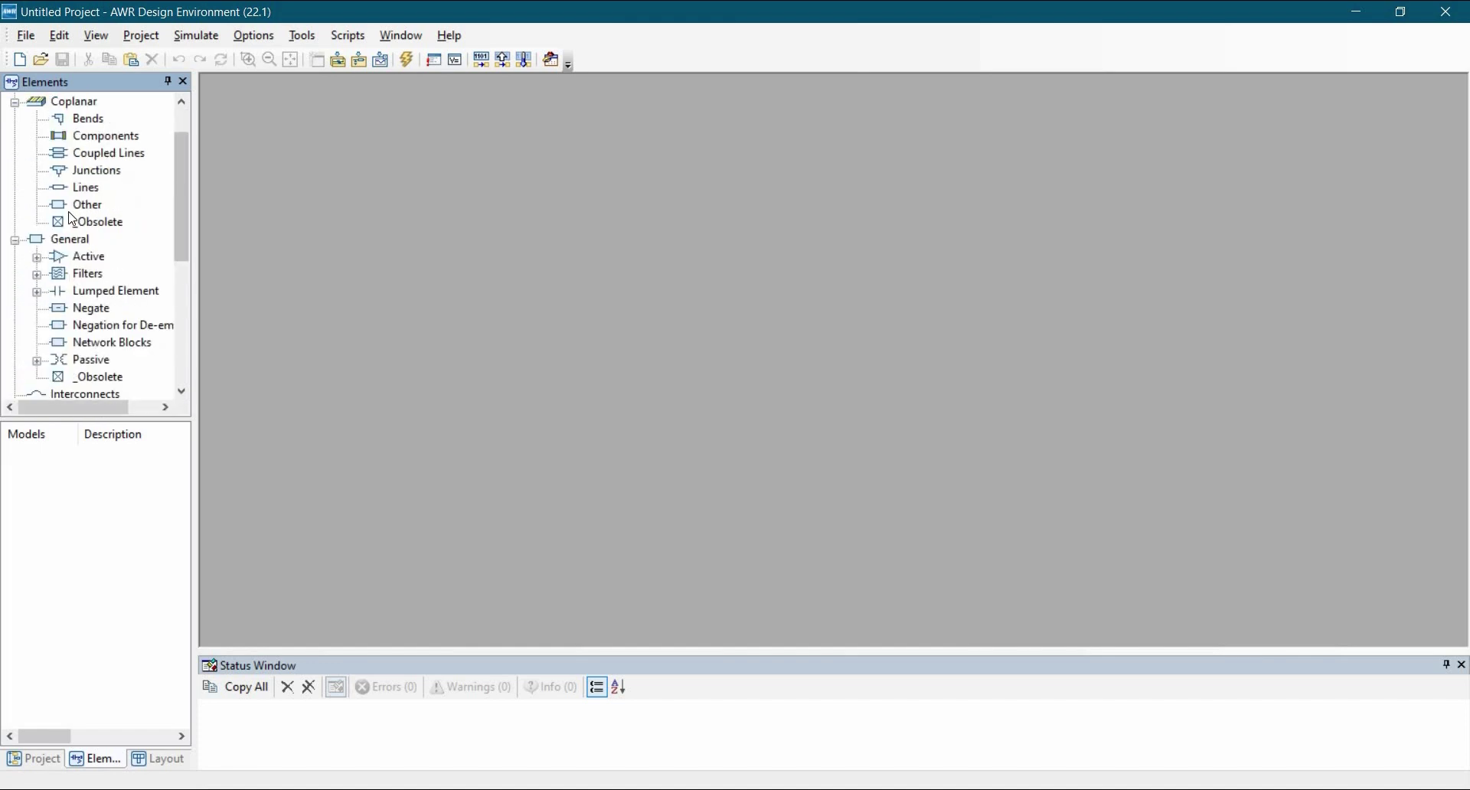
scroll(72, 218, up, 1)
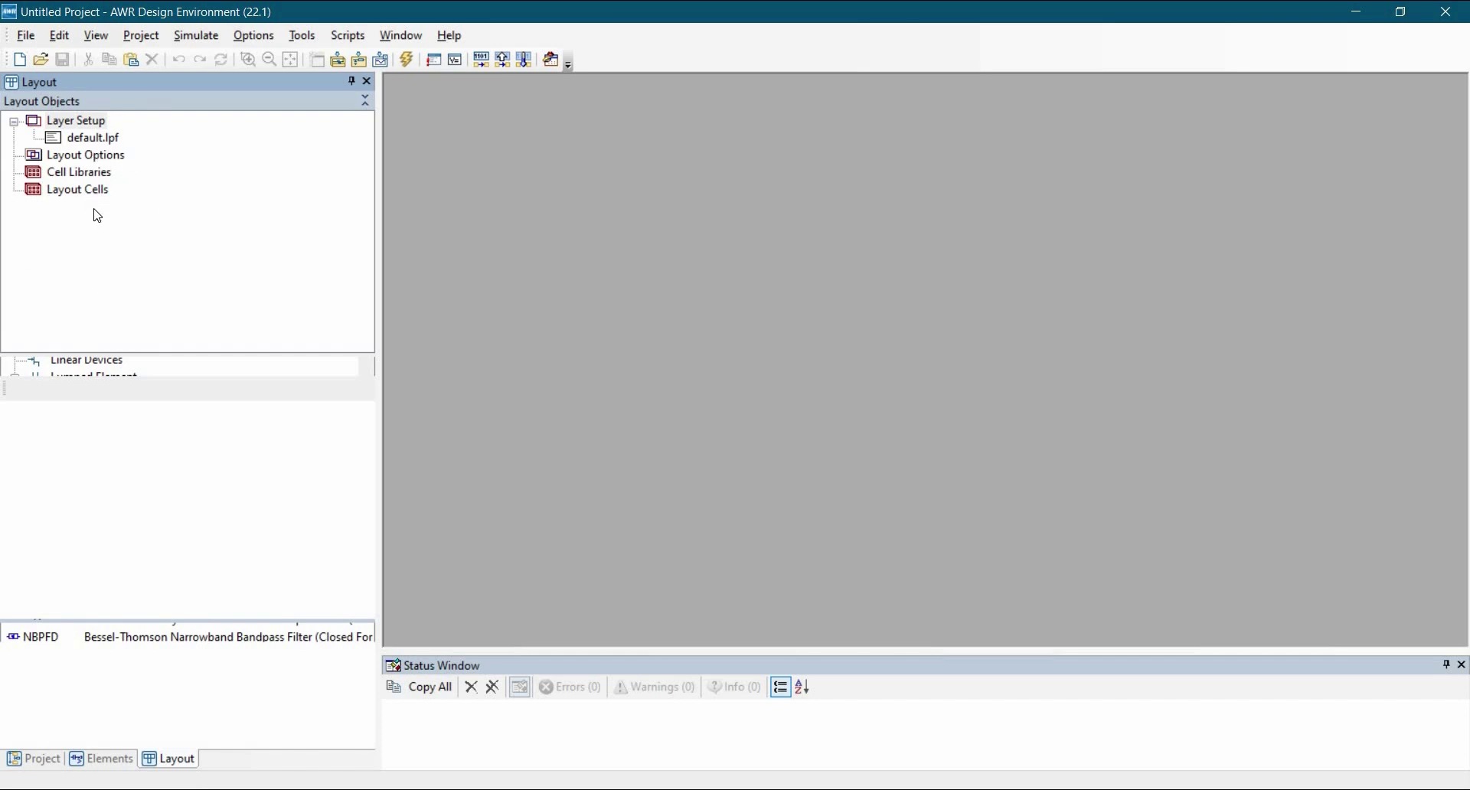
Enlarge the Status Window by raising its upper boundary.
drag(755, 654, 755, 519)
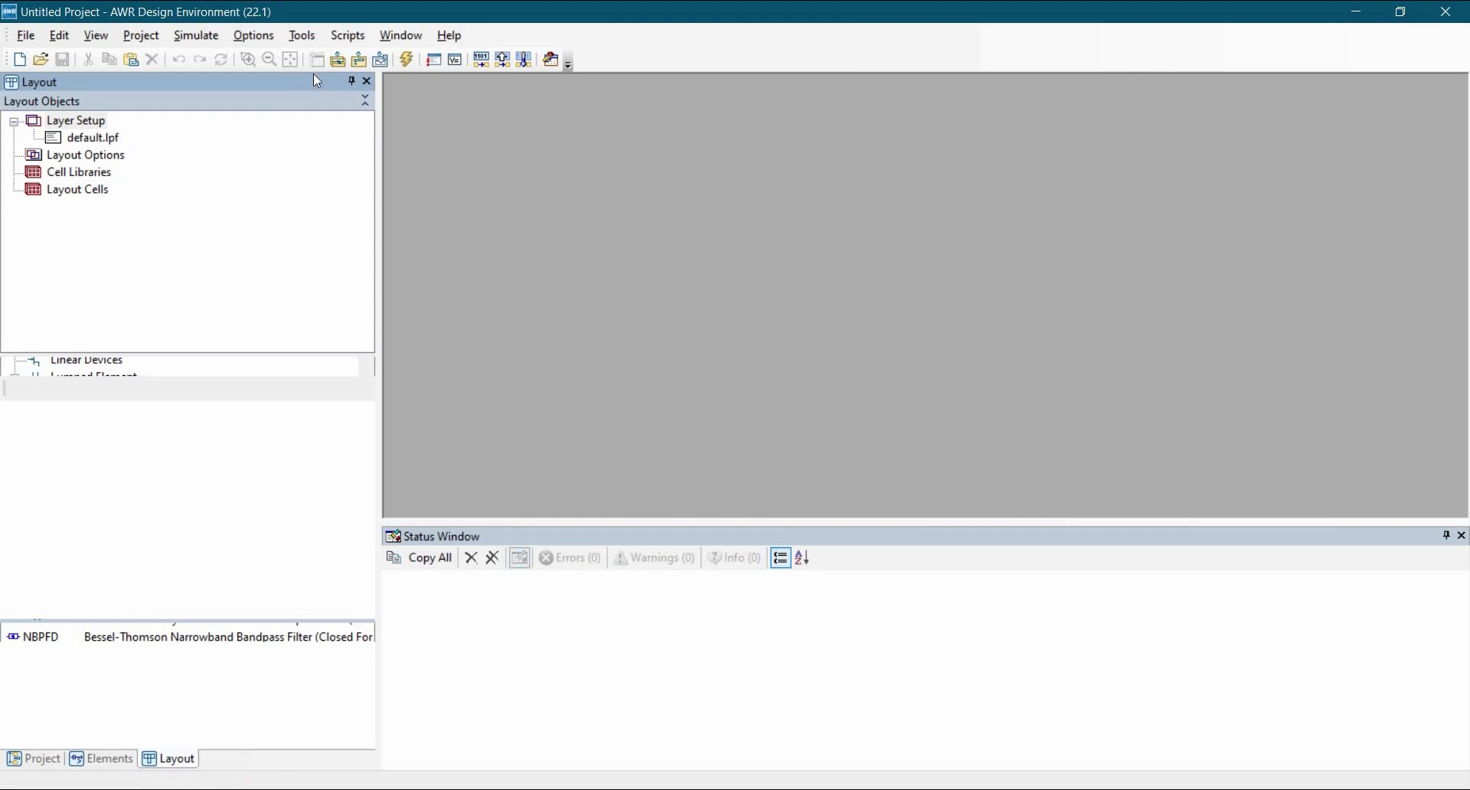
click(96, 38)
mouse_move(170, 36)
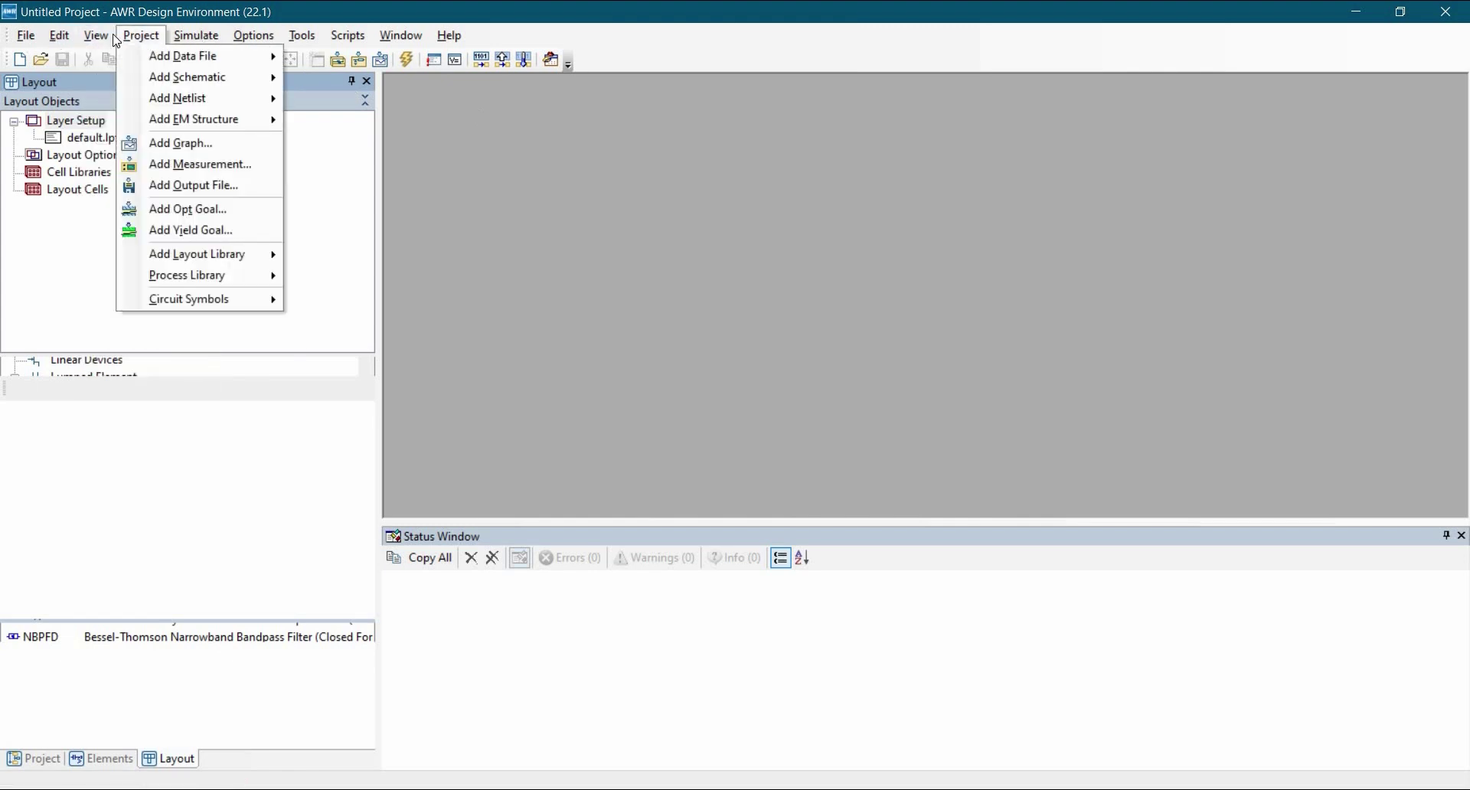
click(628, 69)
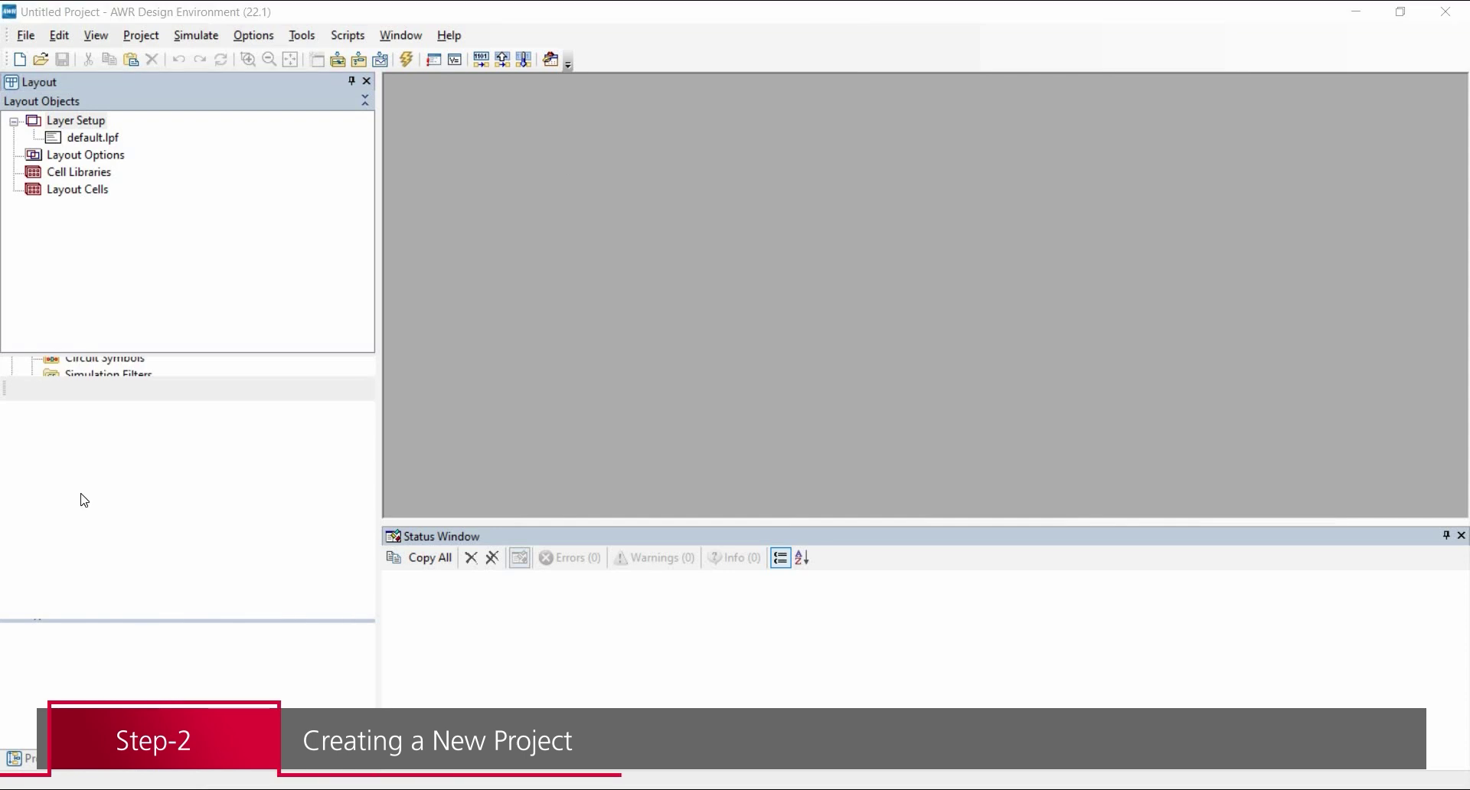
Create a new circuit schematic named FirstCKT and maximize its window.
click(46, 762)
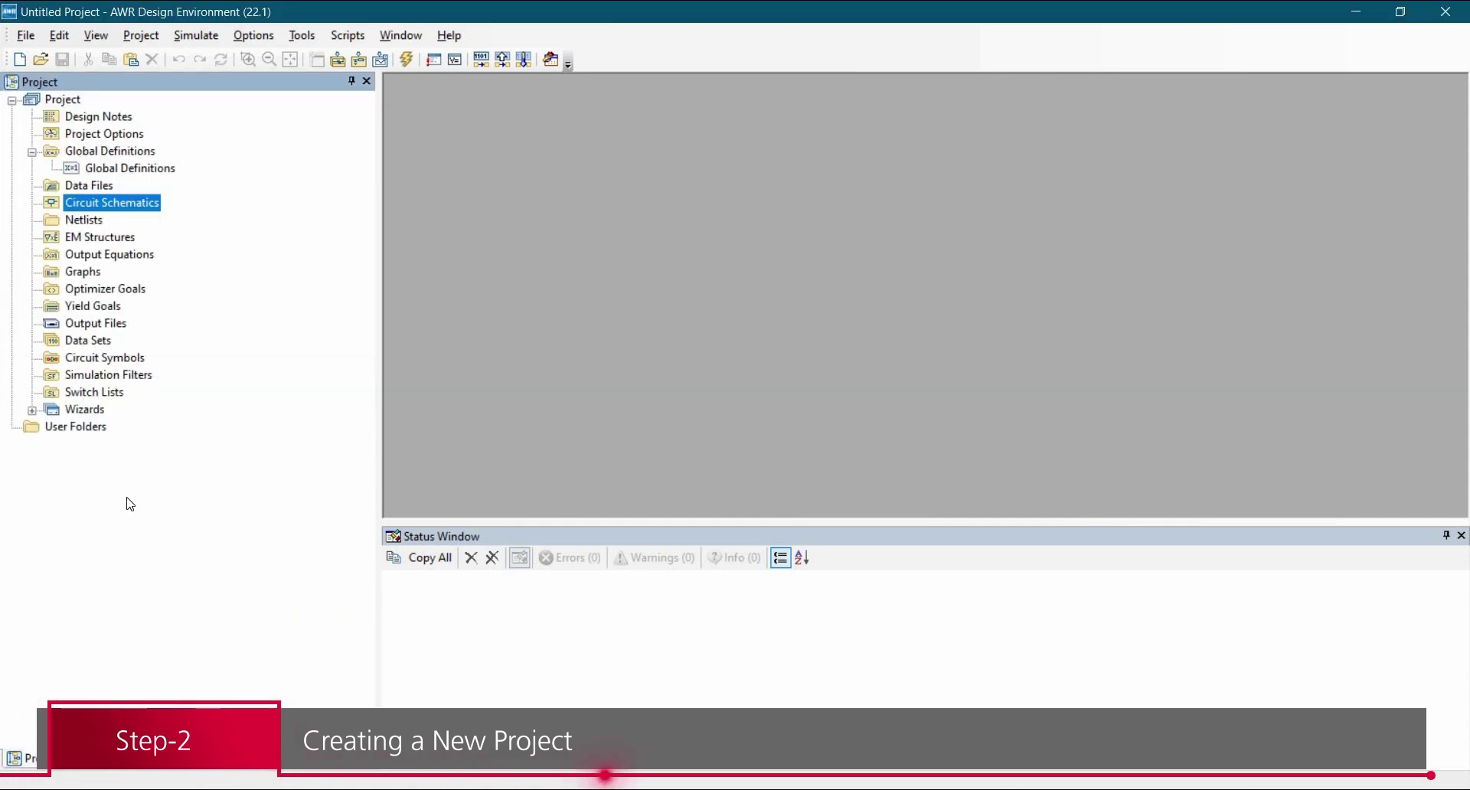
click(83, 272)
click(109, 203)
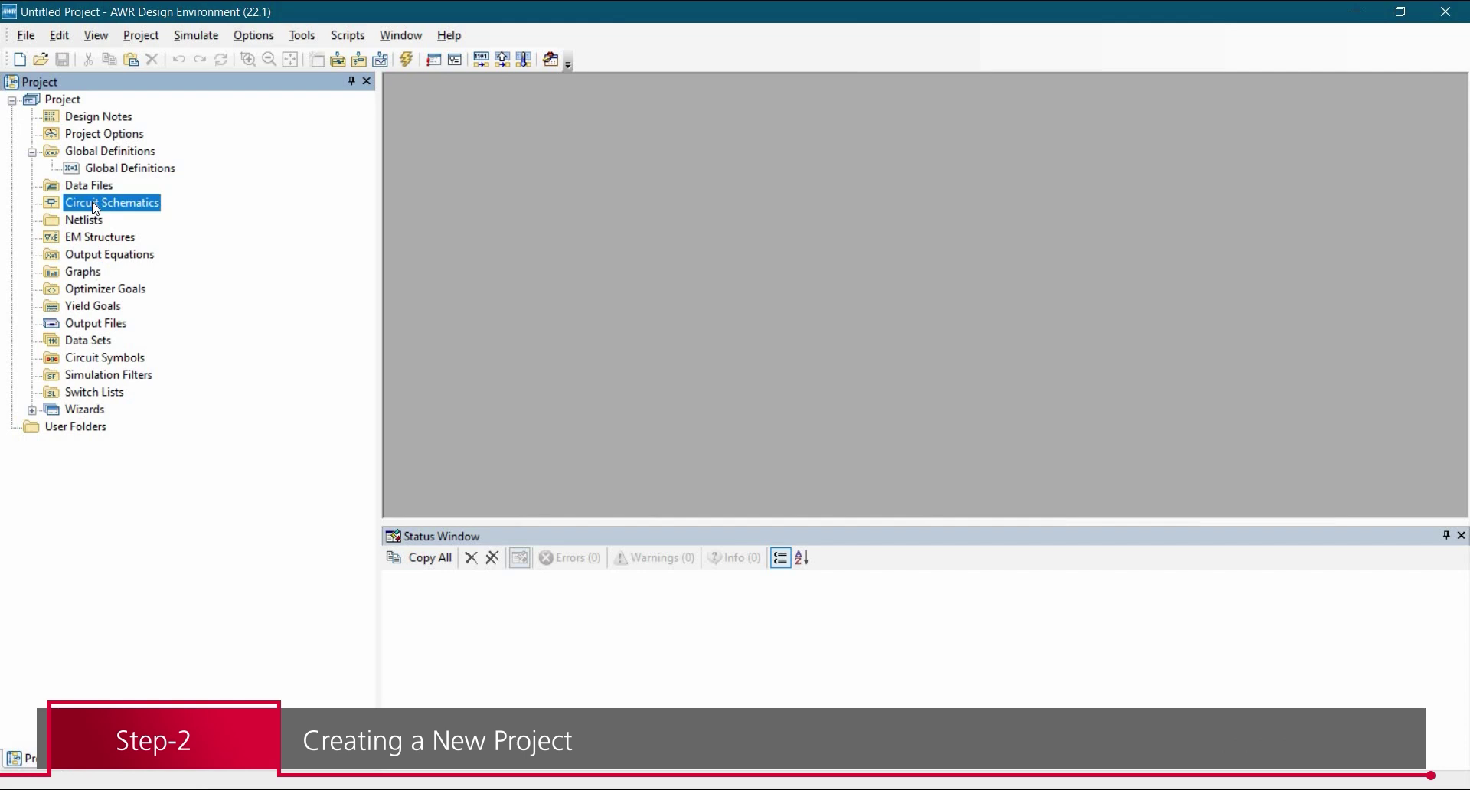
right_click(95, 207)
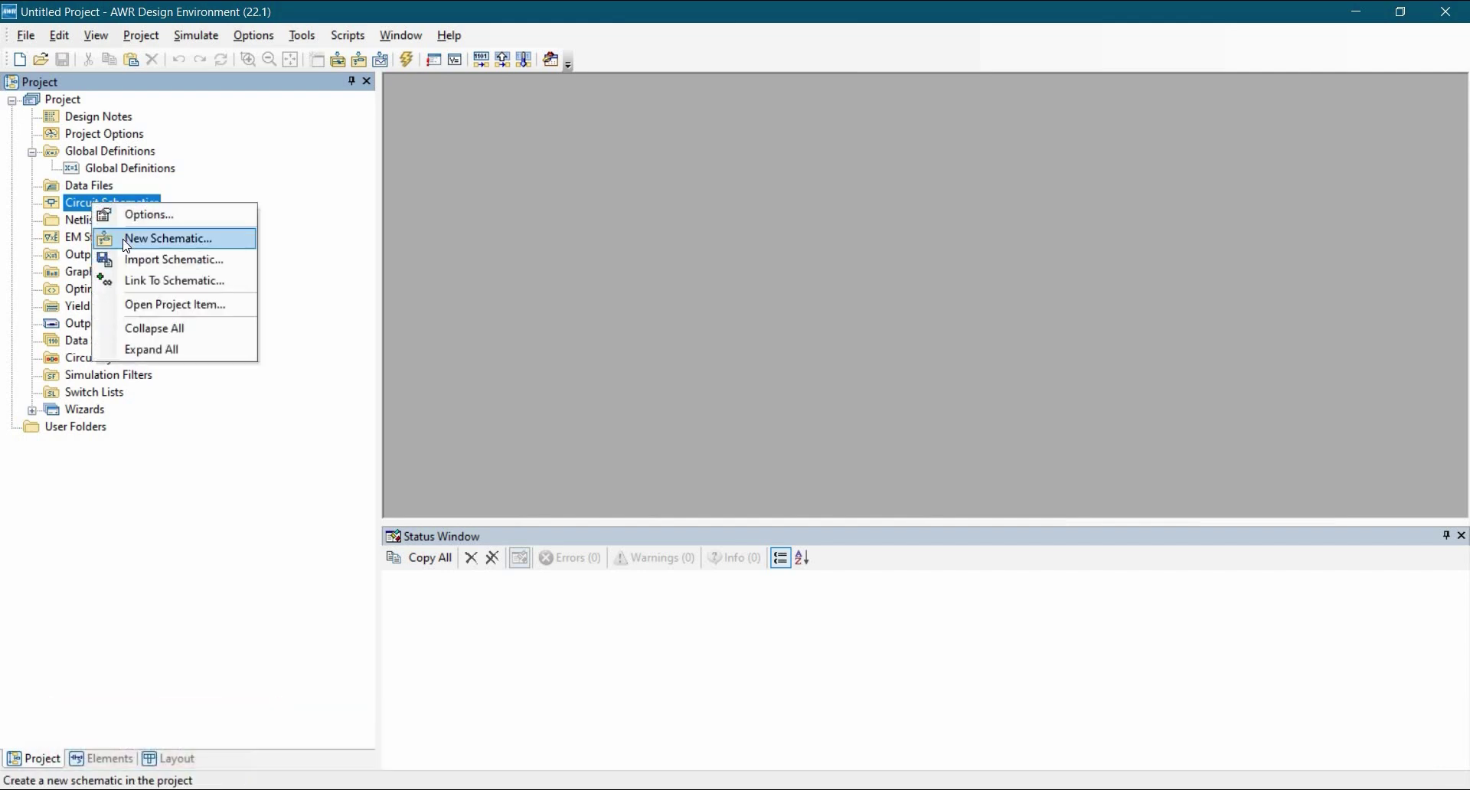
click(127, 239)
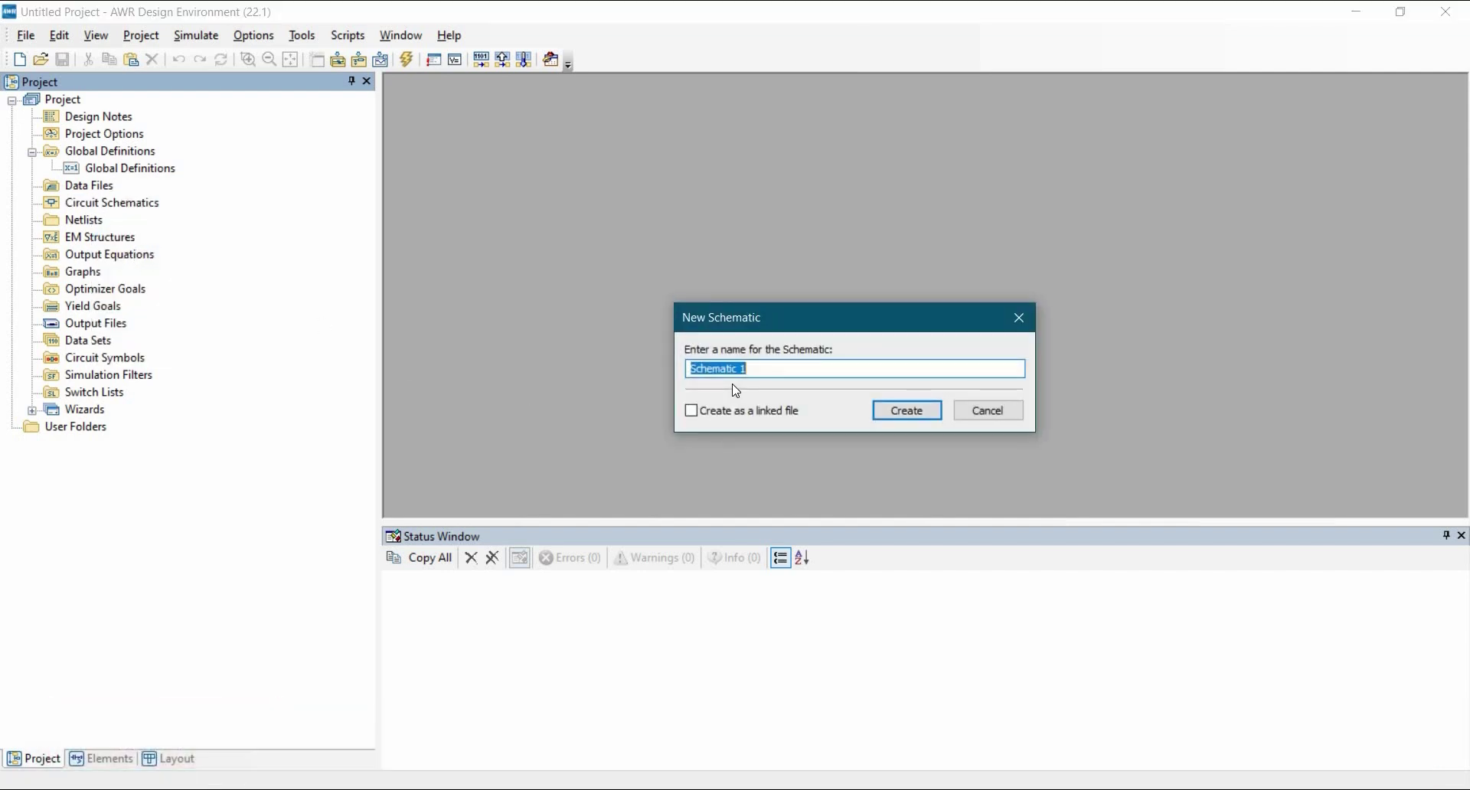
text(FirstCKT)
click(900, 412)
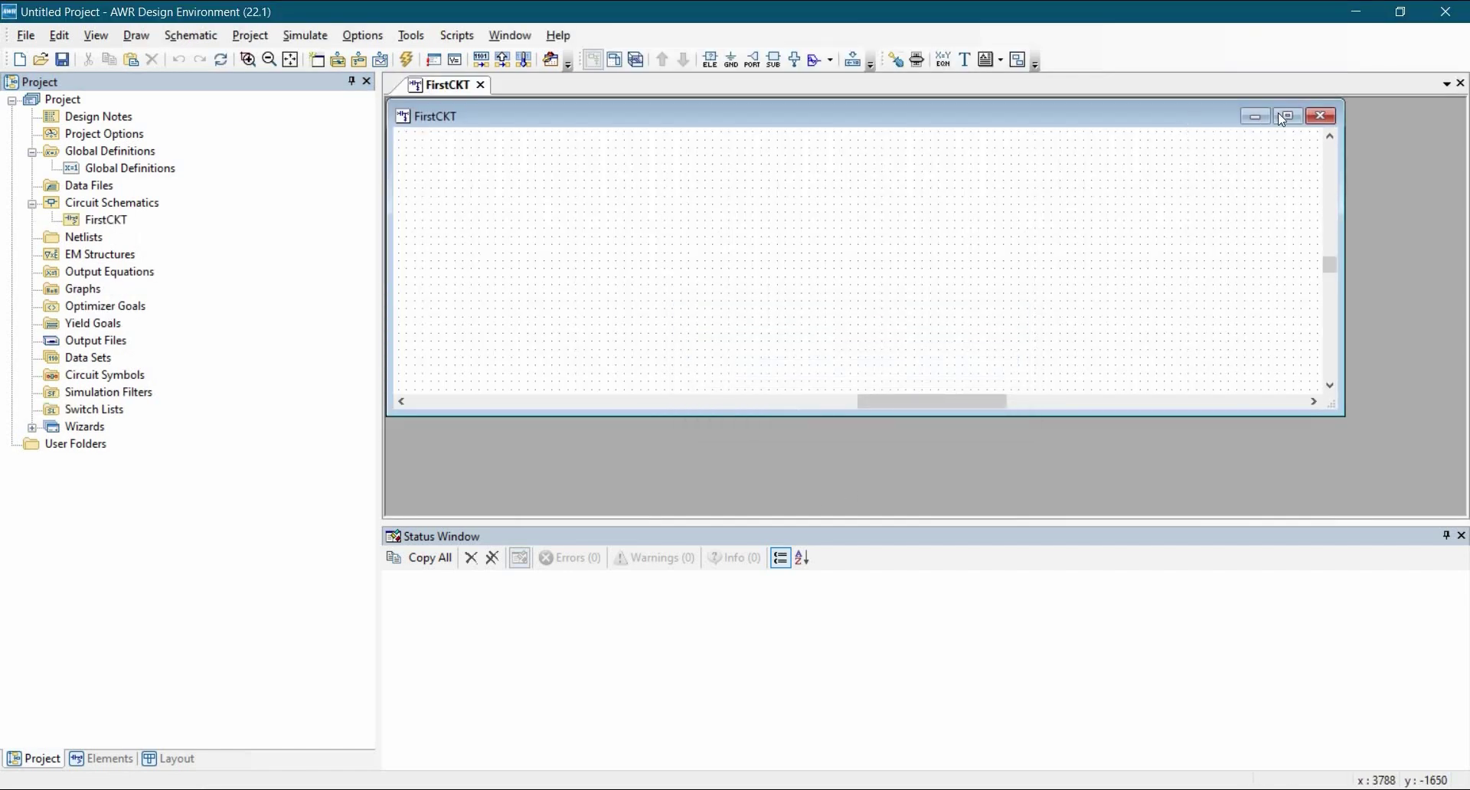
click(1290, 117)
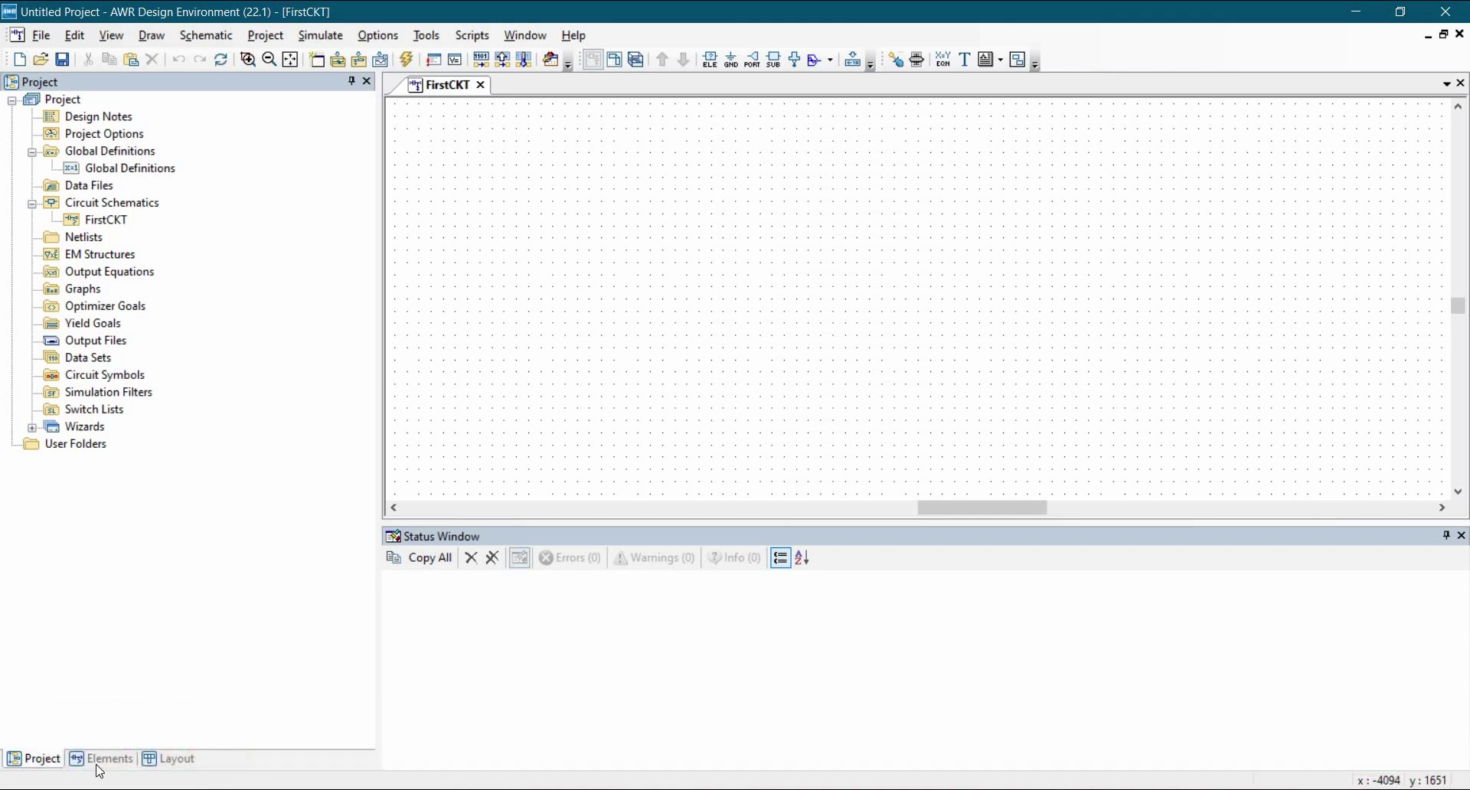
Place a DCVS DC voltage source from the DC sources category upright on the FirstCKT schematic.
click(98, 760)
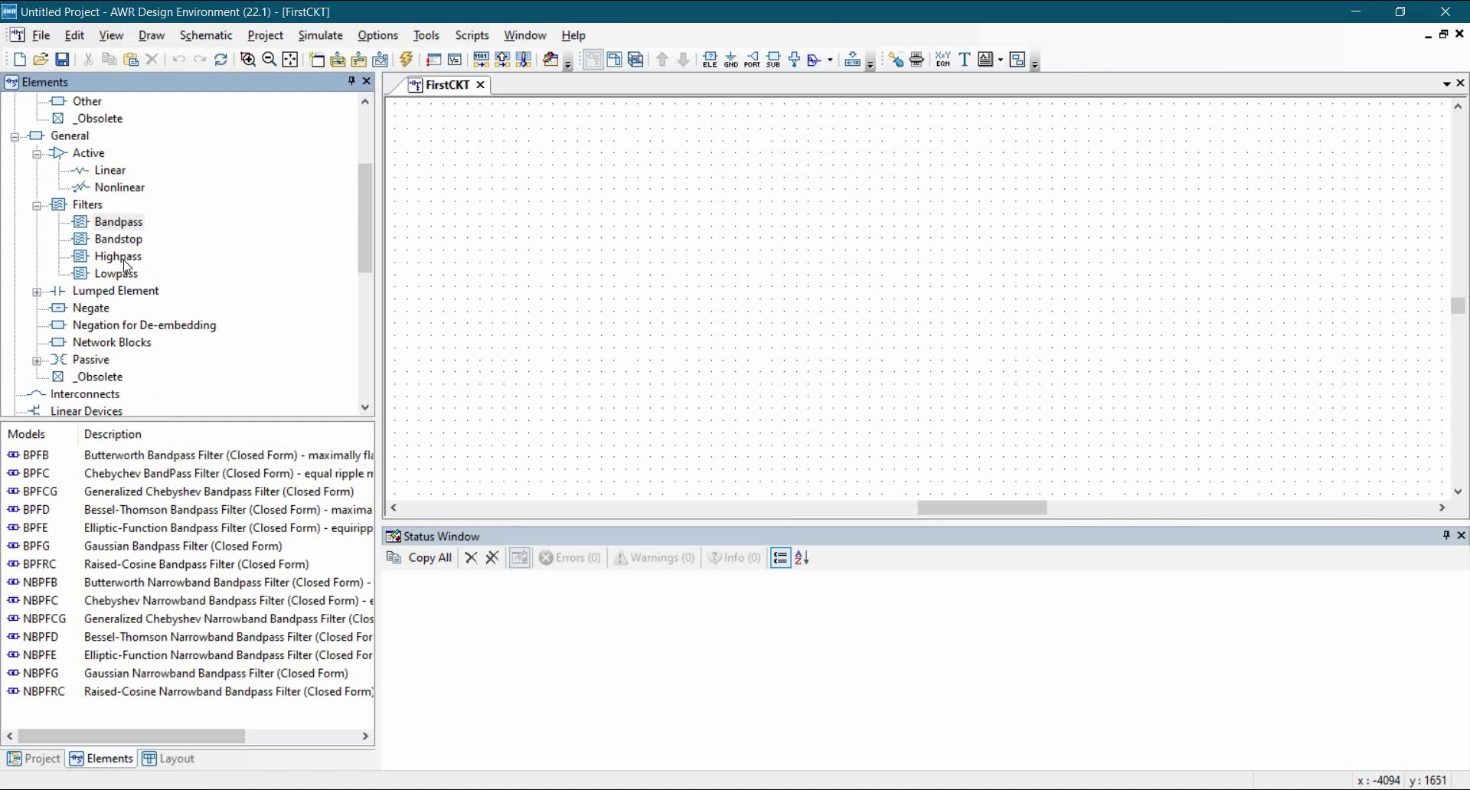
scroll(62, 305, down, 4)
scroll(61, 304, down, 2)
click(79, 257)
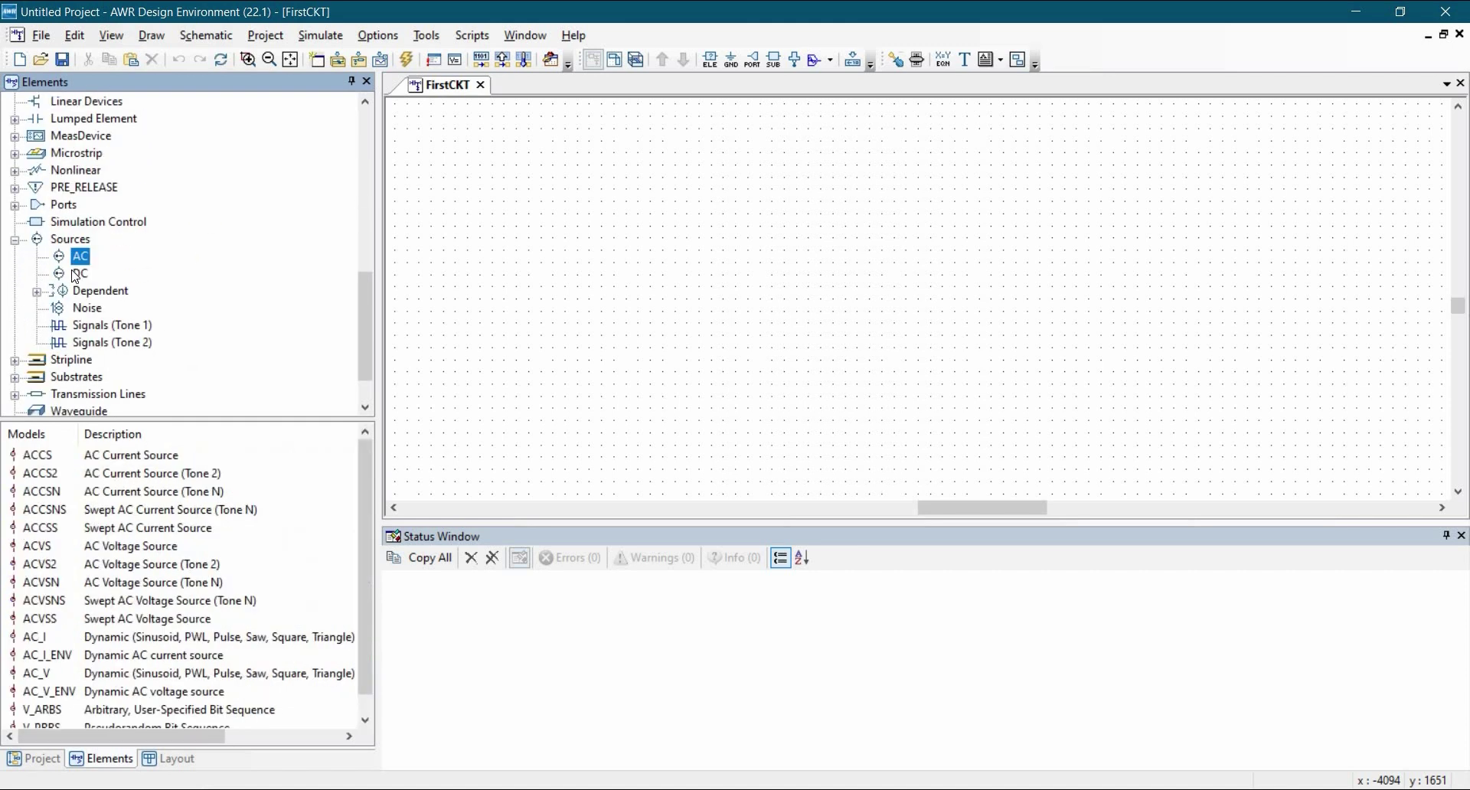
click(80, 274)
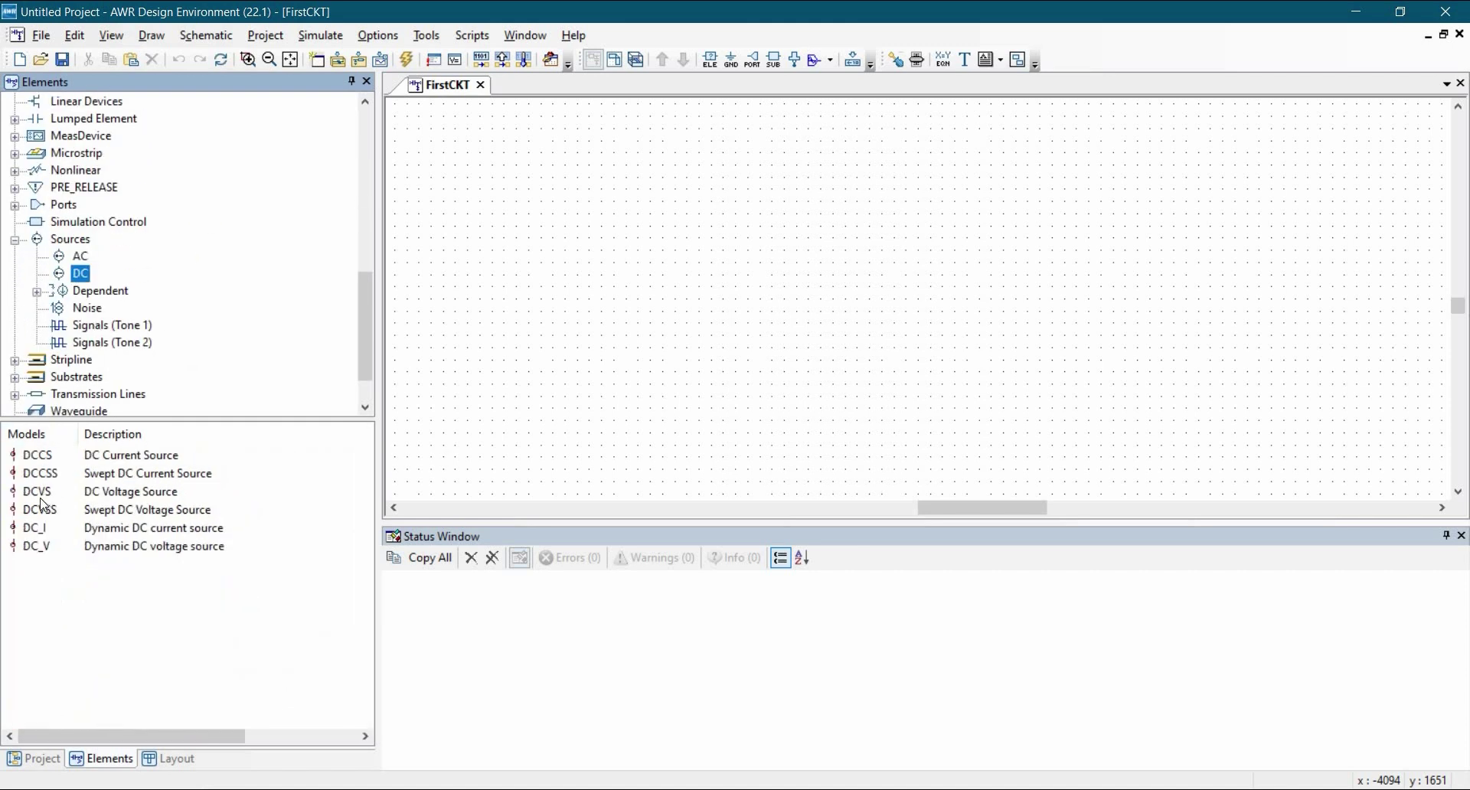
click(121, 492)
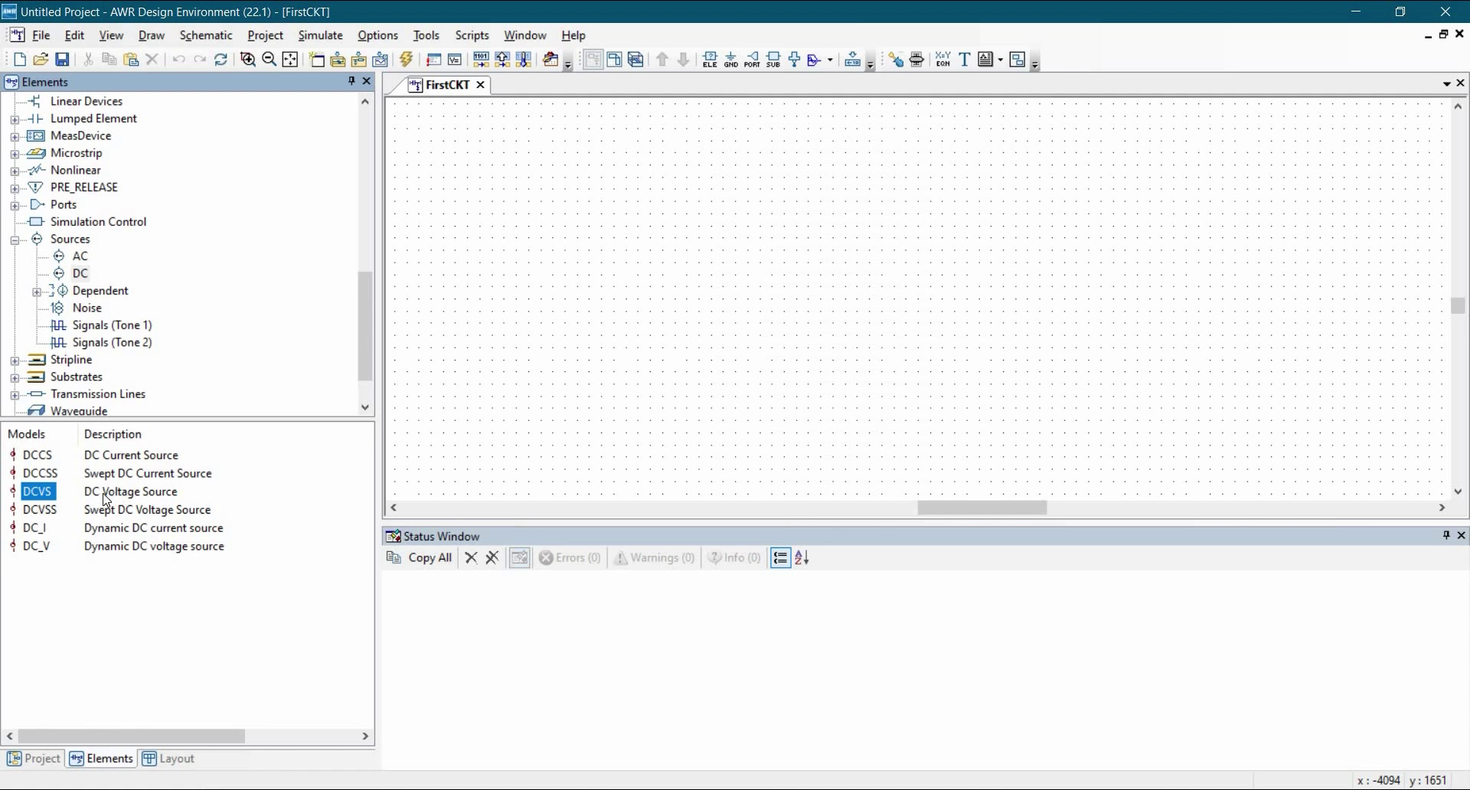
drag(38, 504, 548, 291)
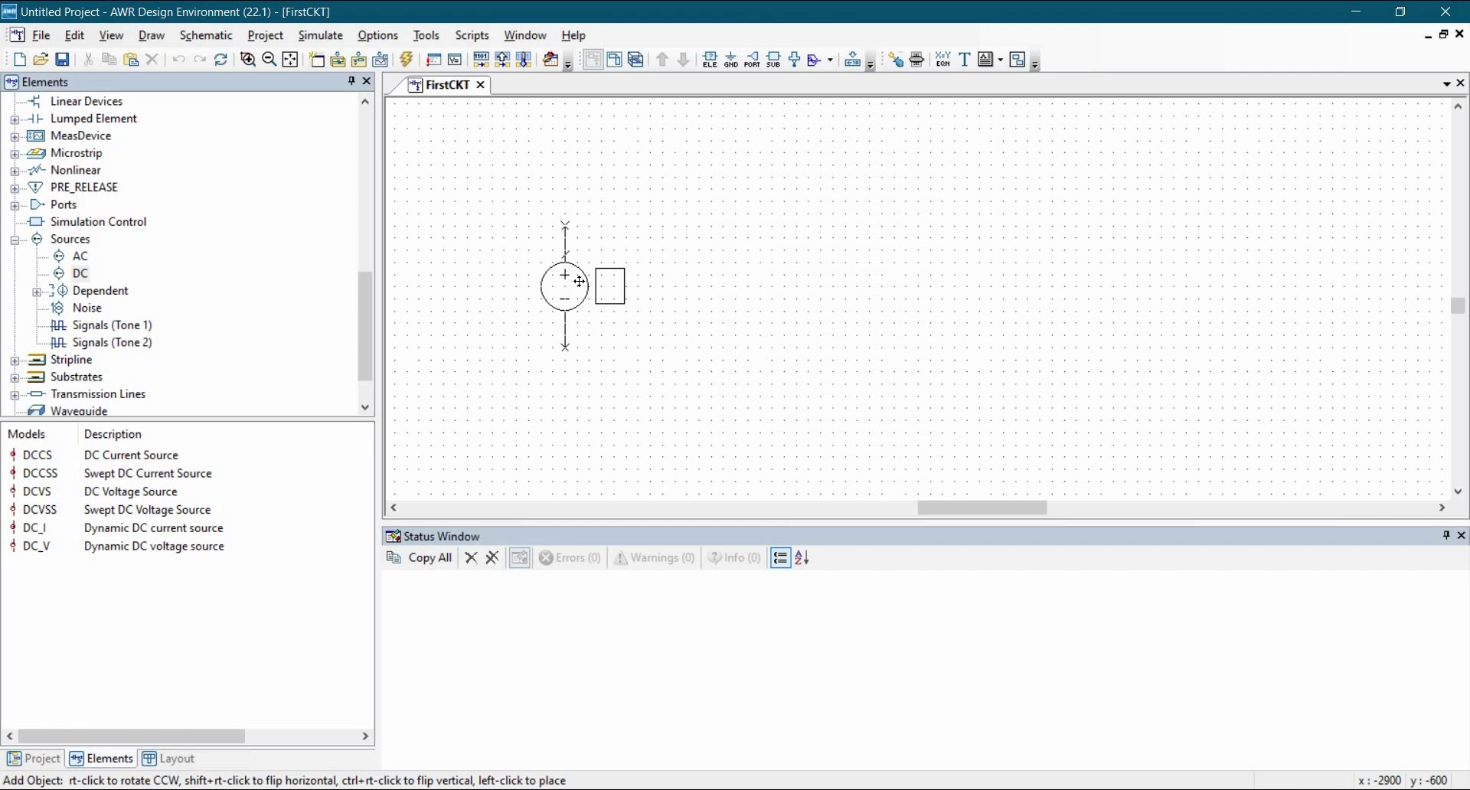
right_click(579, 281)
right_click(580, 281)
right_click(580, 281)
right_click(580, 281)
click(492, 283)
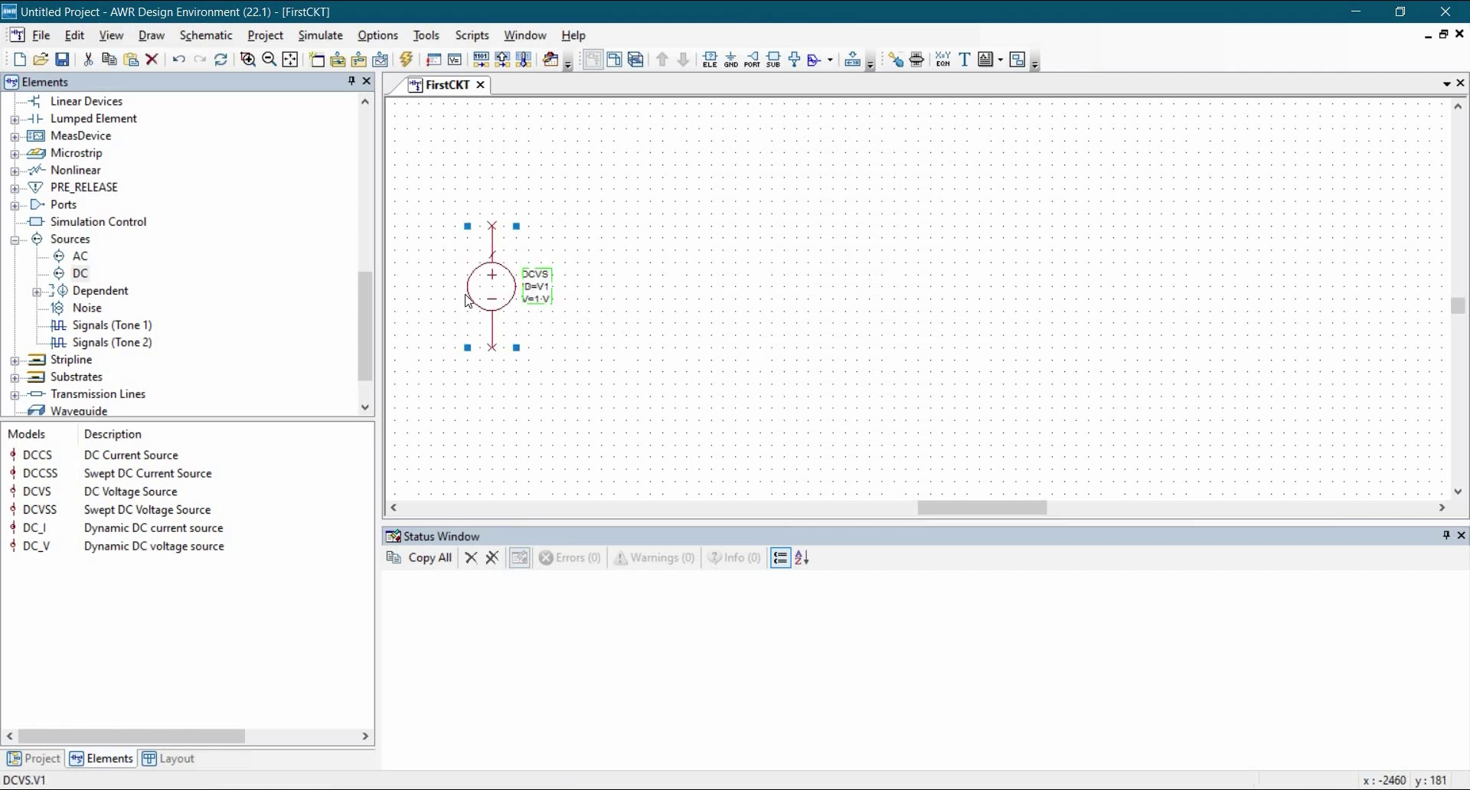
Move the DC voltage source horizontally to the right on the schematic and deselect it.
click(496, 283)
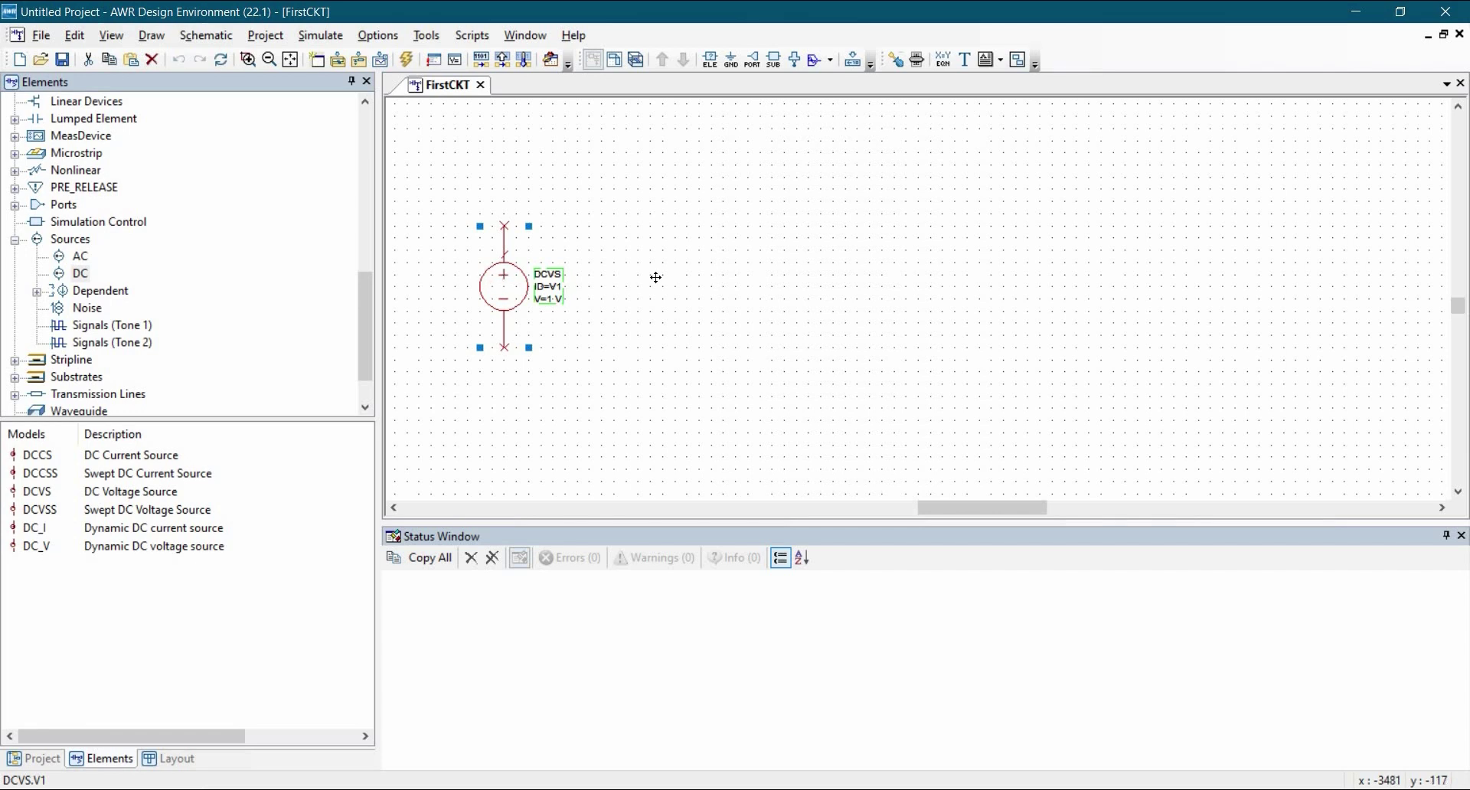
drag(503, 299, 627, 294)
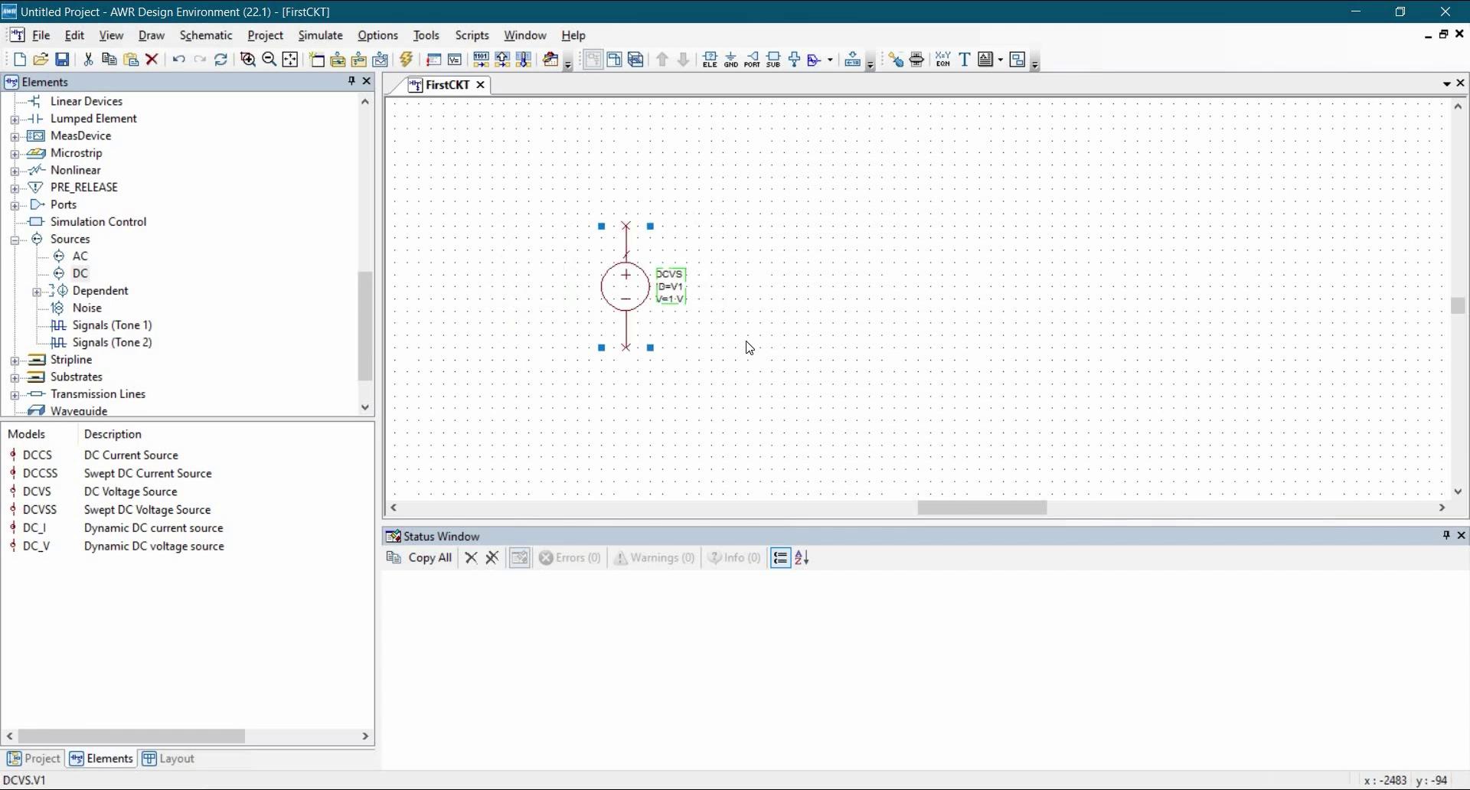
click(627, 297)
click(835, 333)
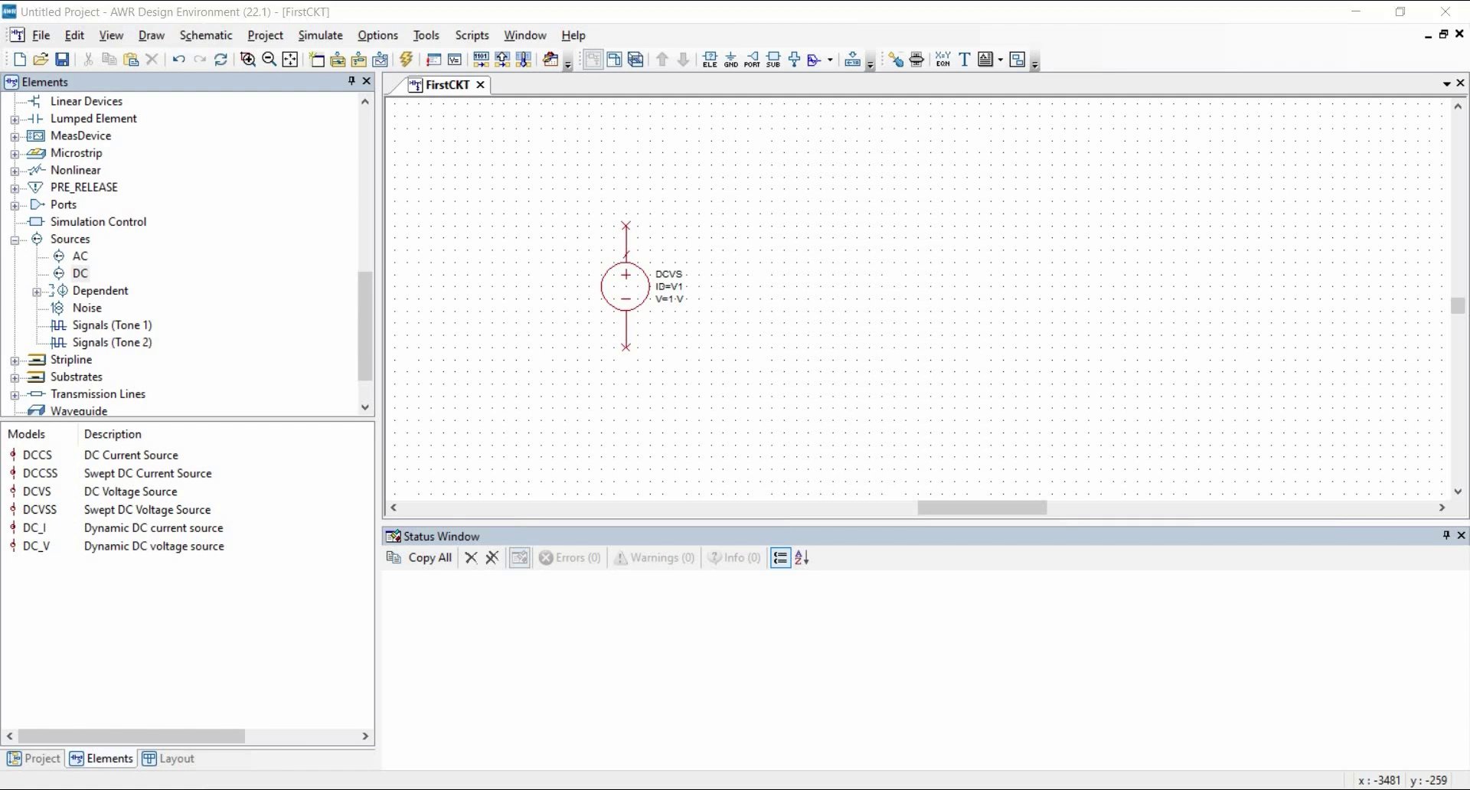
Filter the circuit element list for DC and place a second DCVS, rotated 180 degrees, to the right of the first source.
key(ctrl+l)
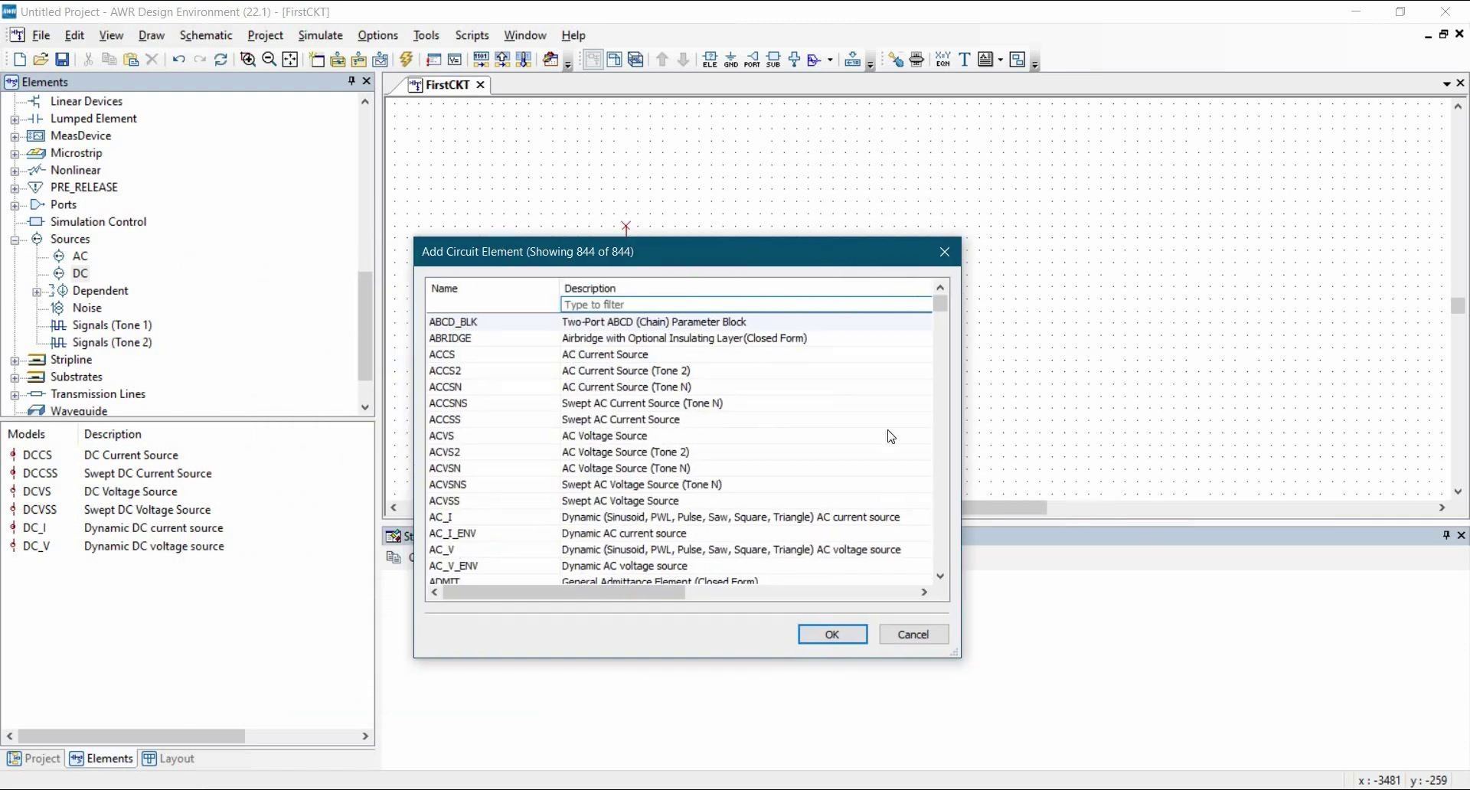
mouse_move(622, 302)
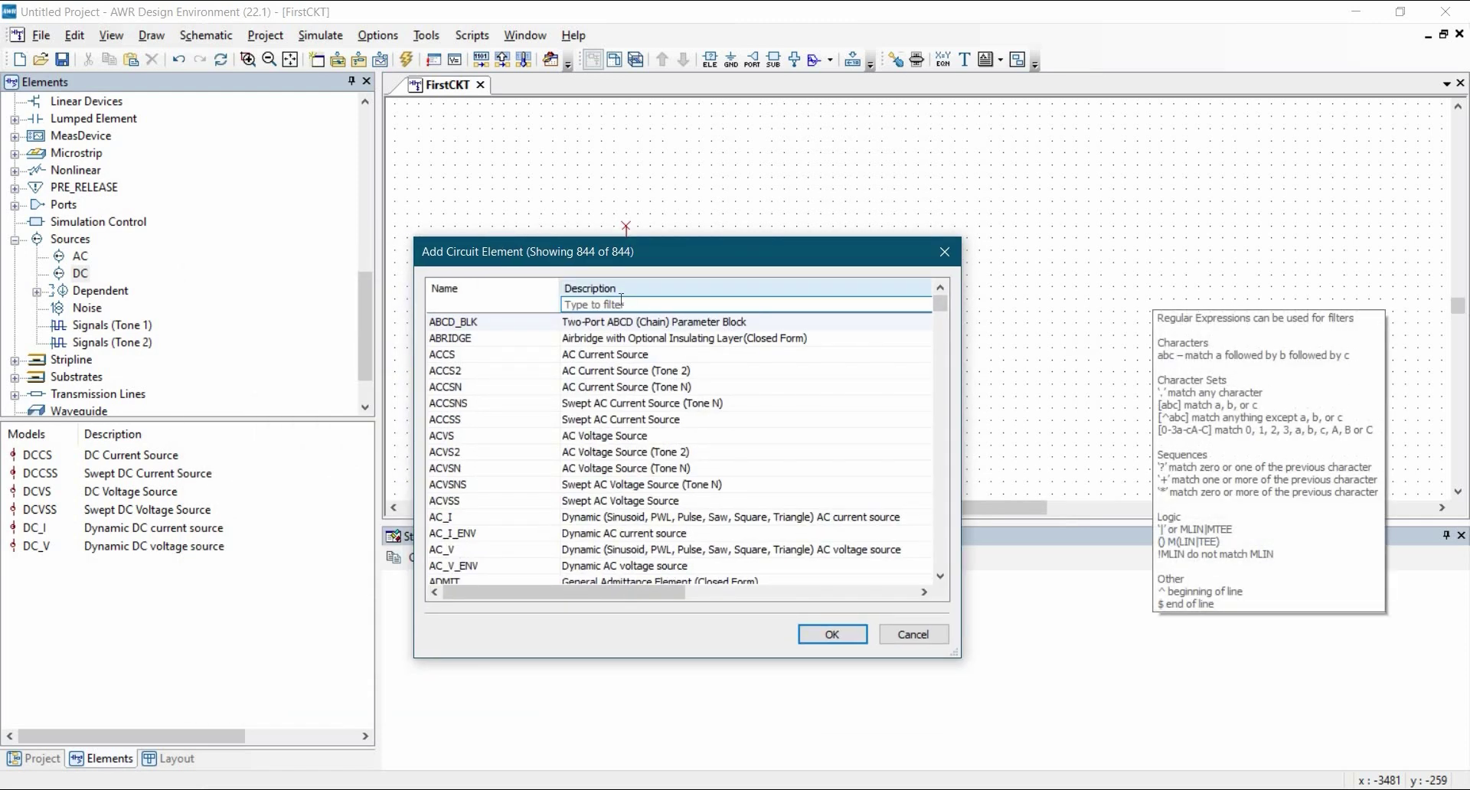
text(DCDC)
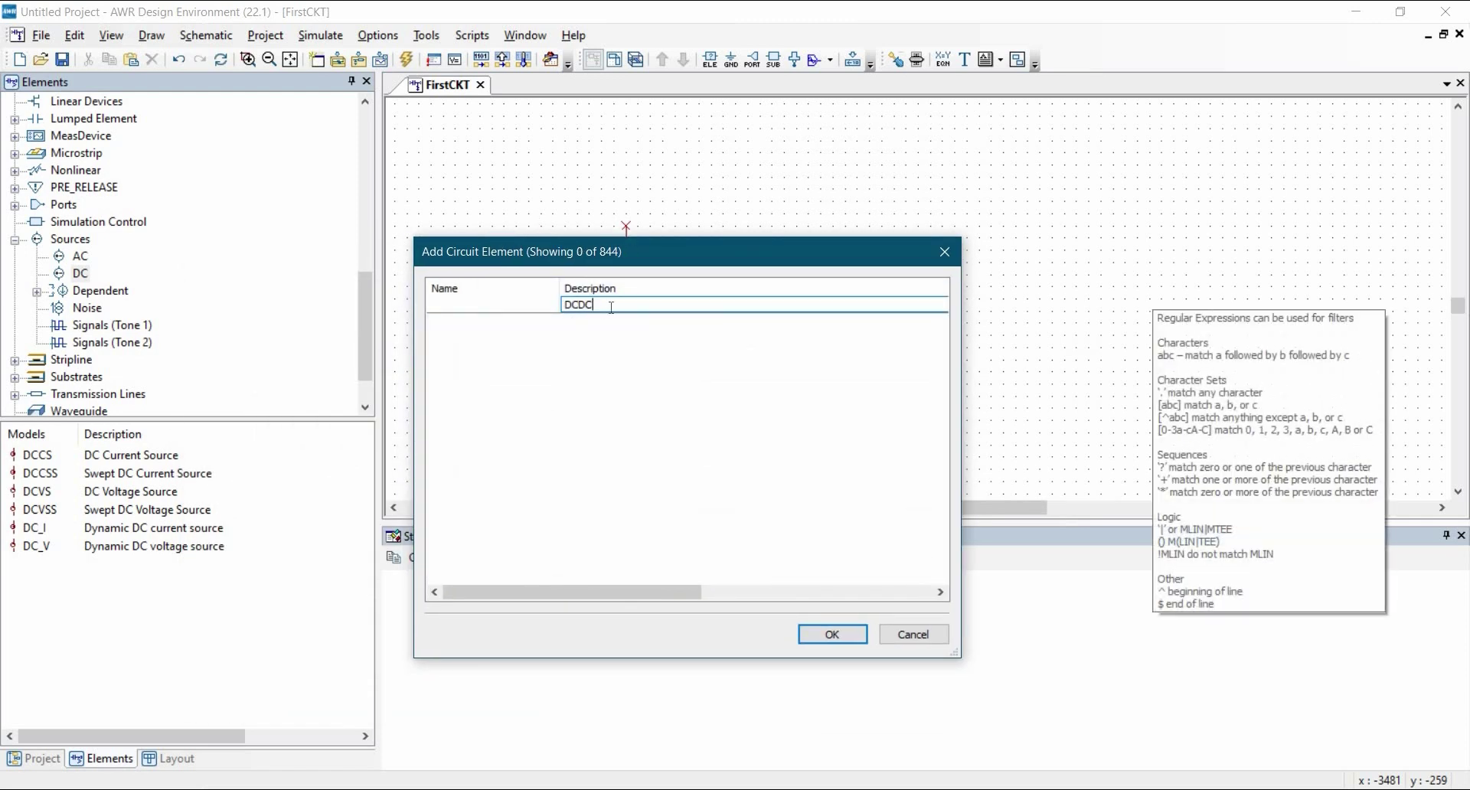
click(616, 387)
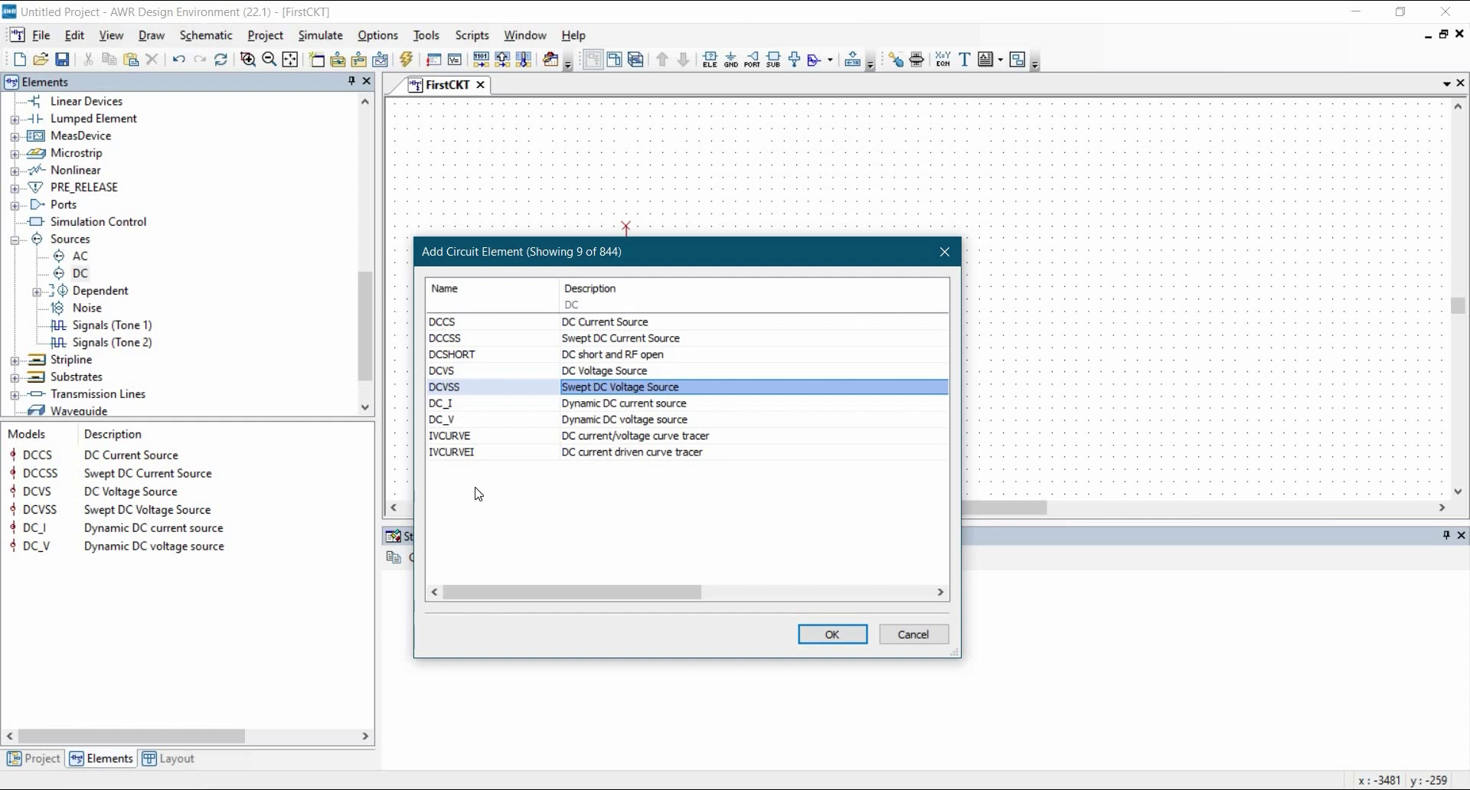
click(456, 372)
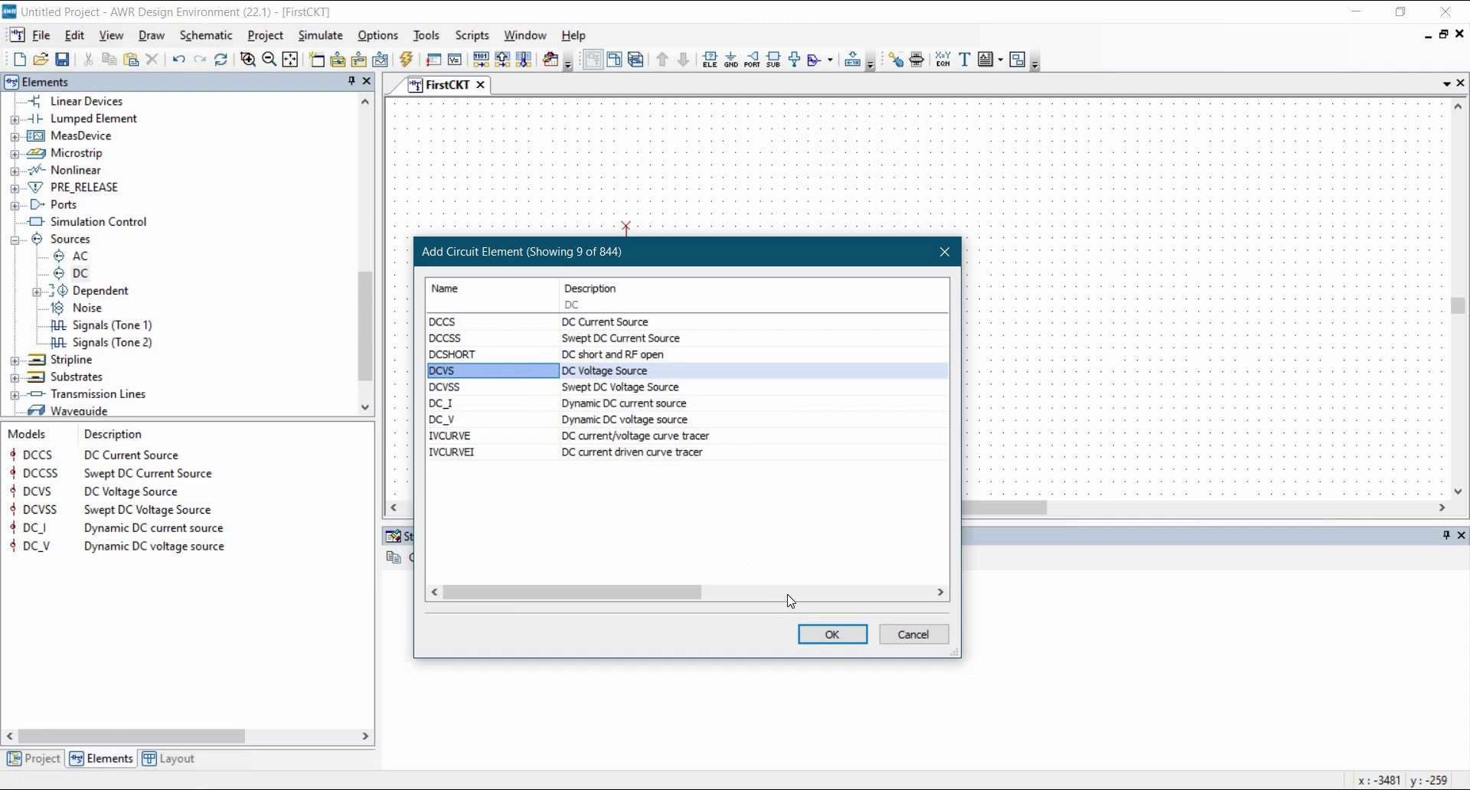
click(833, 633)
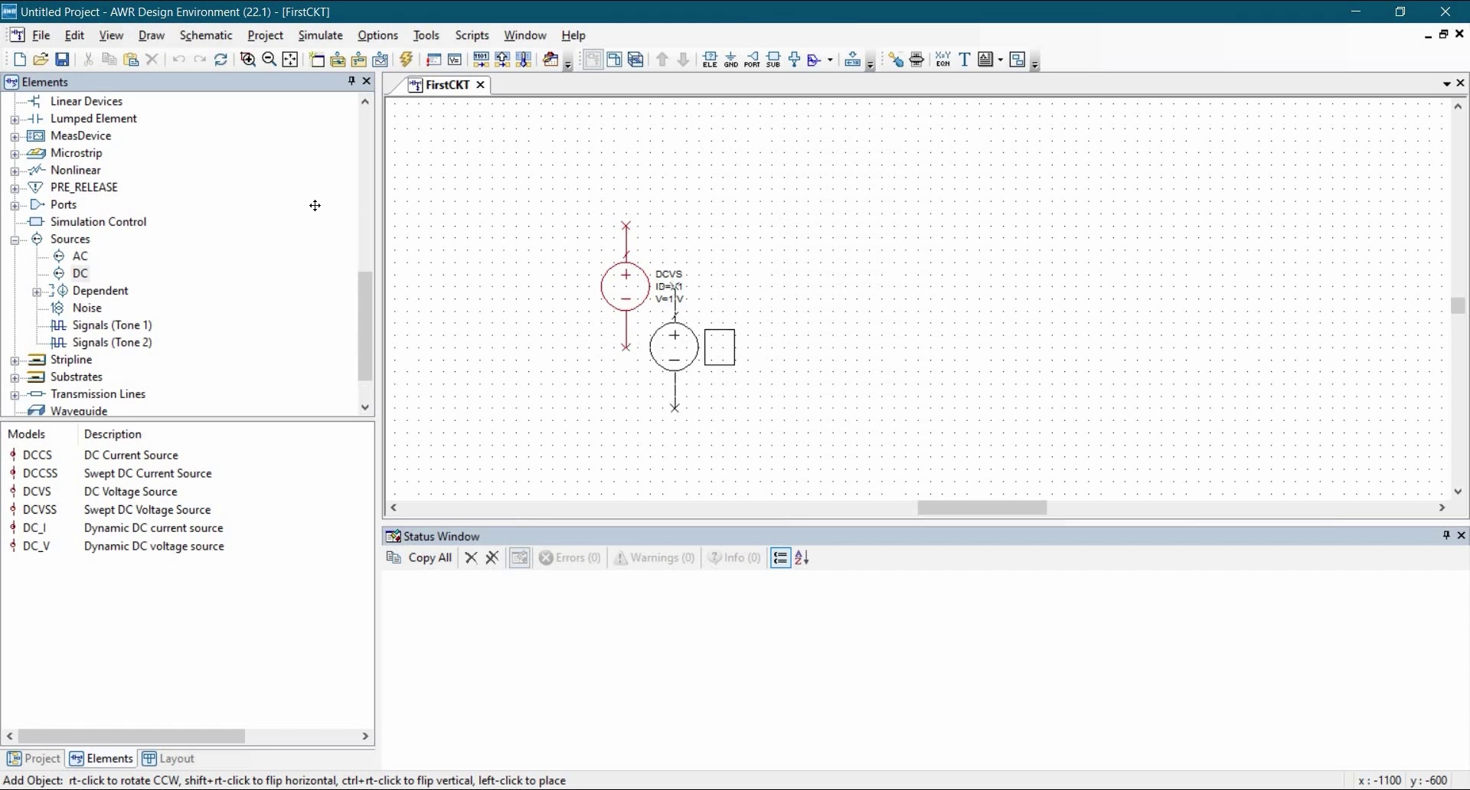
scroll(74, 192, up, 2)
scroll(74, 192, up, 3)
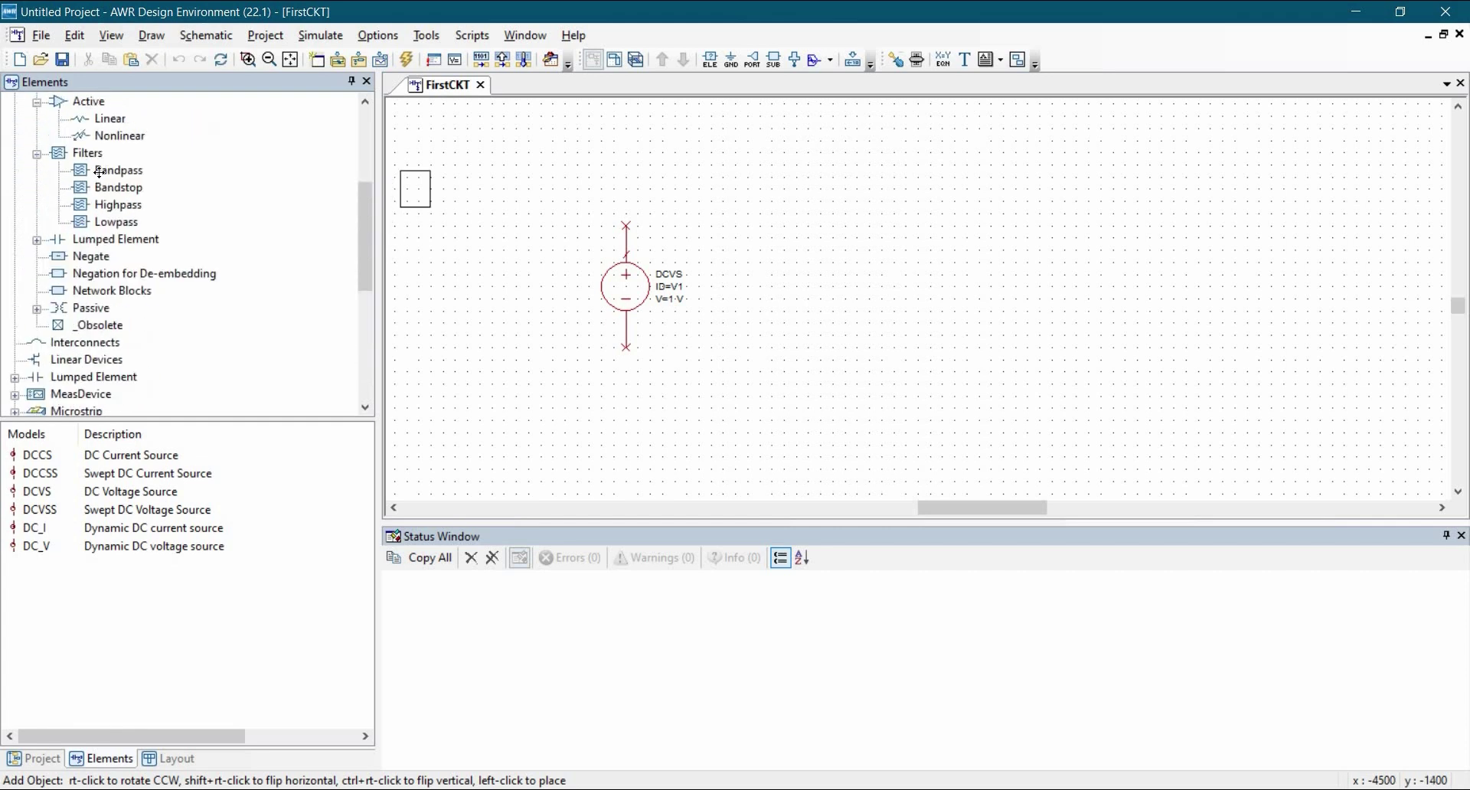
scroll(128, 256, down, 5)
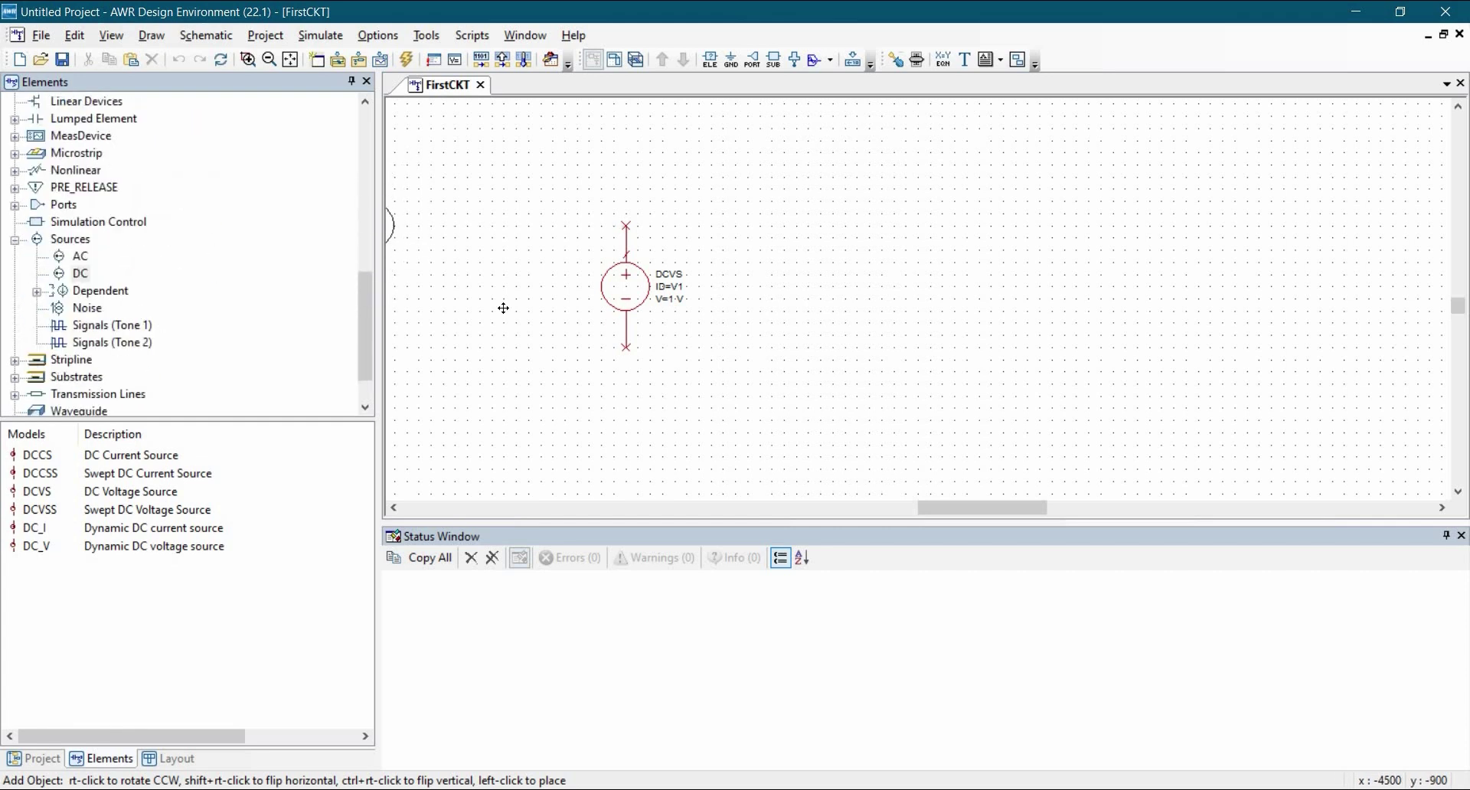
right_click(843, 318)
right_click(842, 318)
click(842, 318)
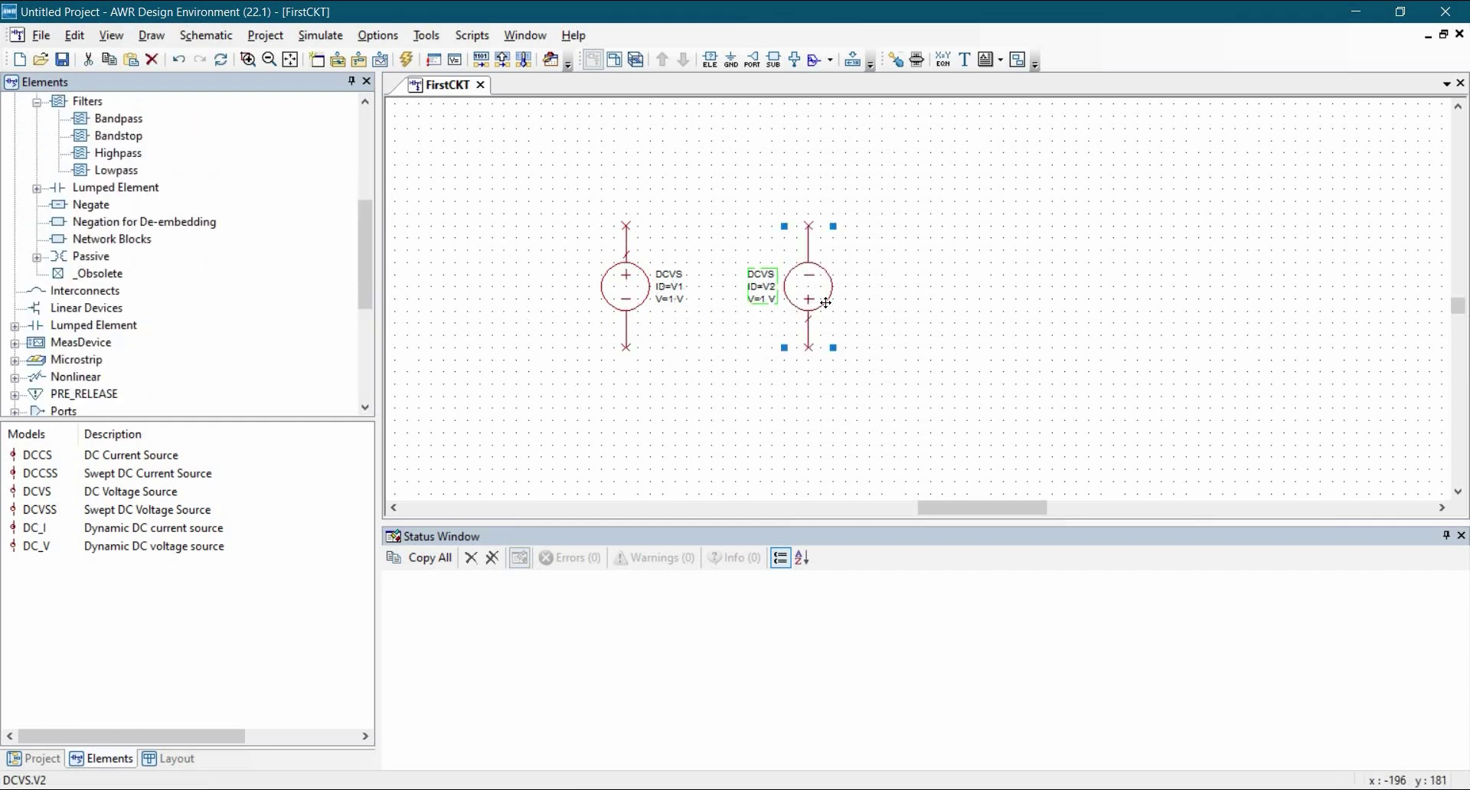
Delete the second DC voltage source from the schematic.
key(Delete)
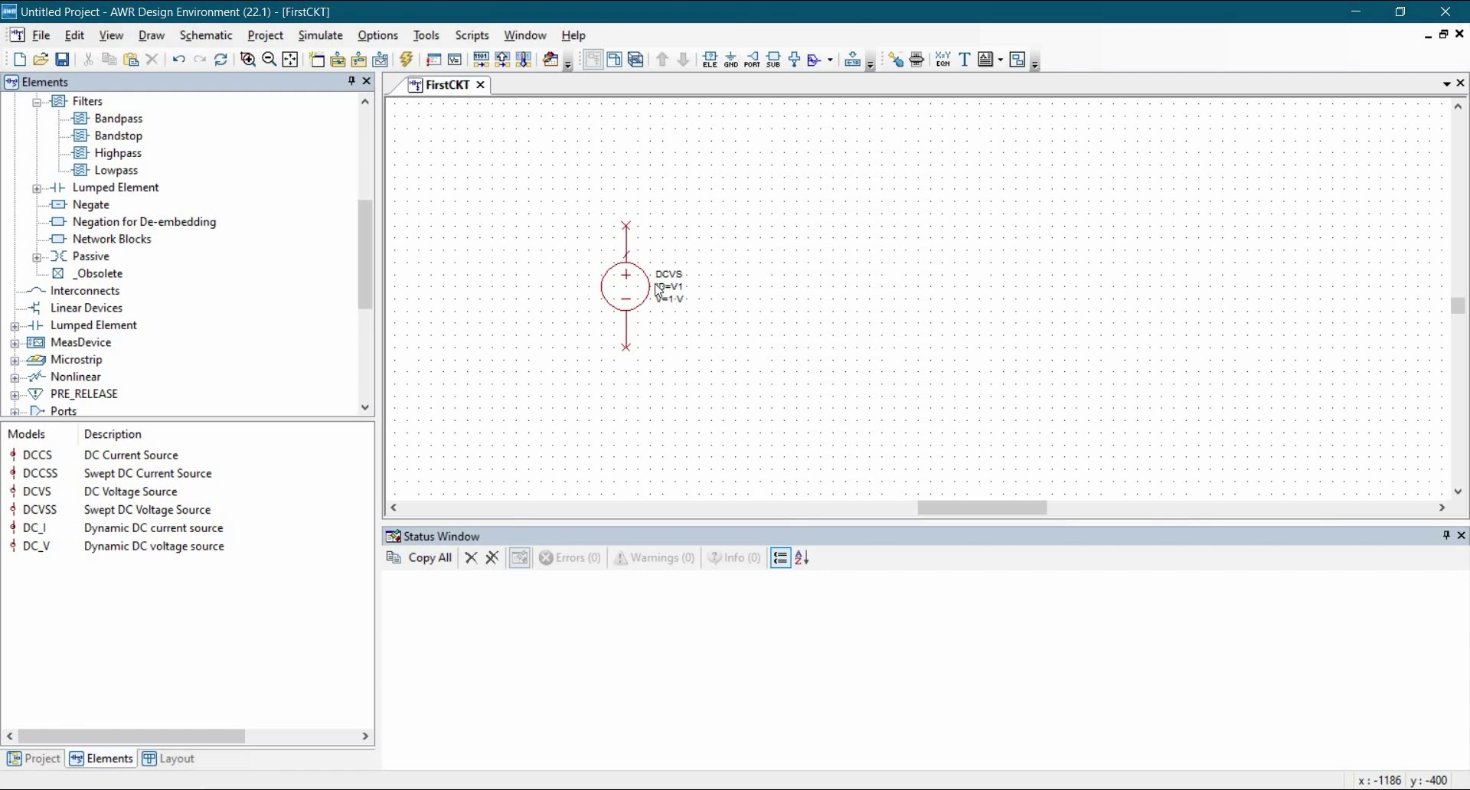
click(626, 291)
click(884, 347)
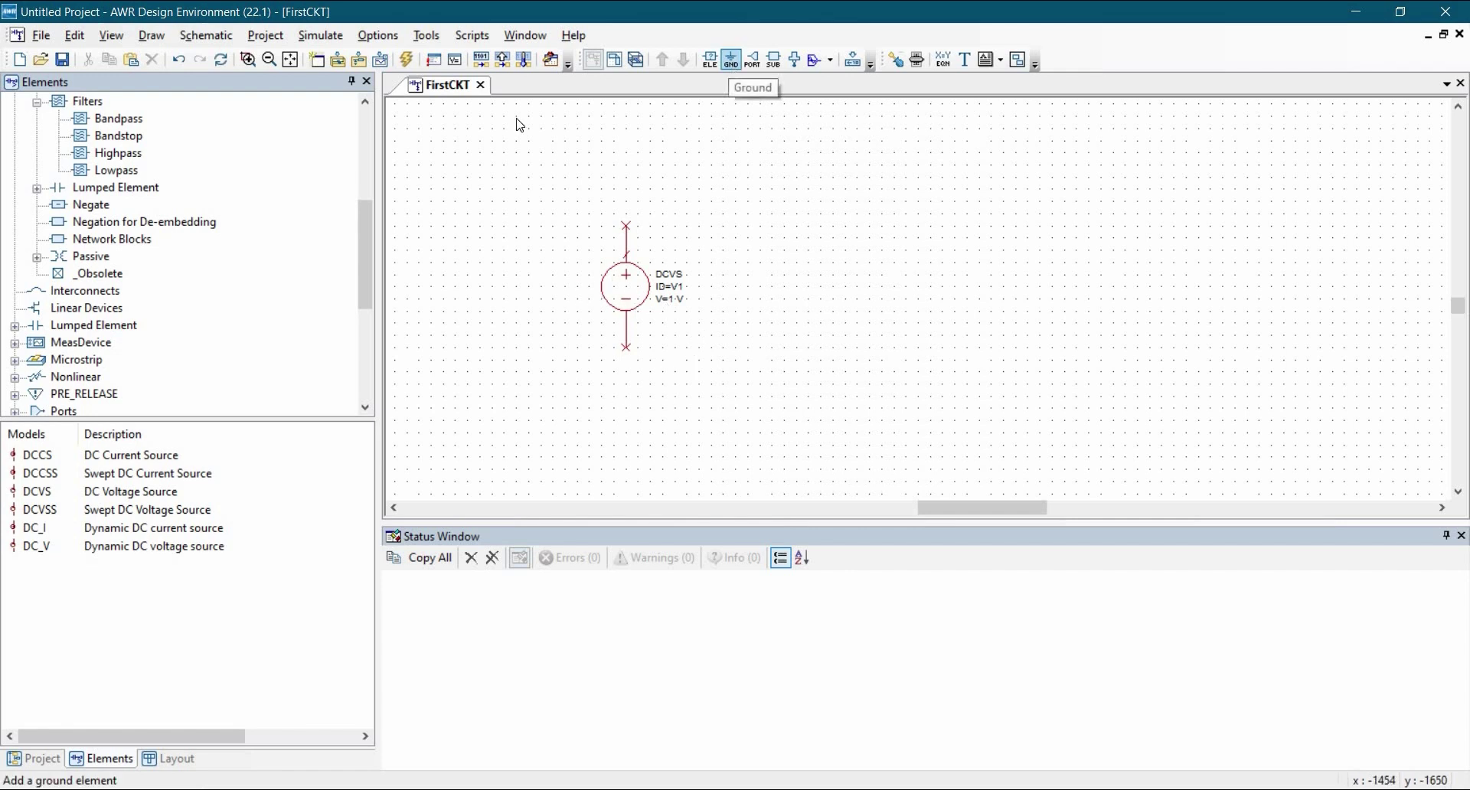
scroll(160, 322, down, 3)
scroll(161, 279, up, 2)
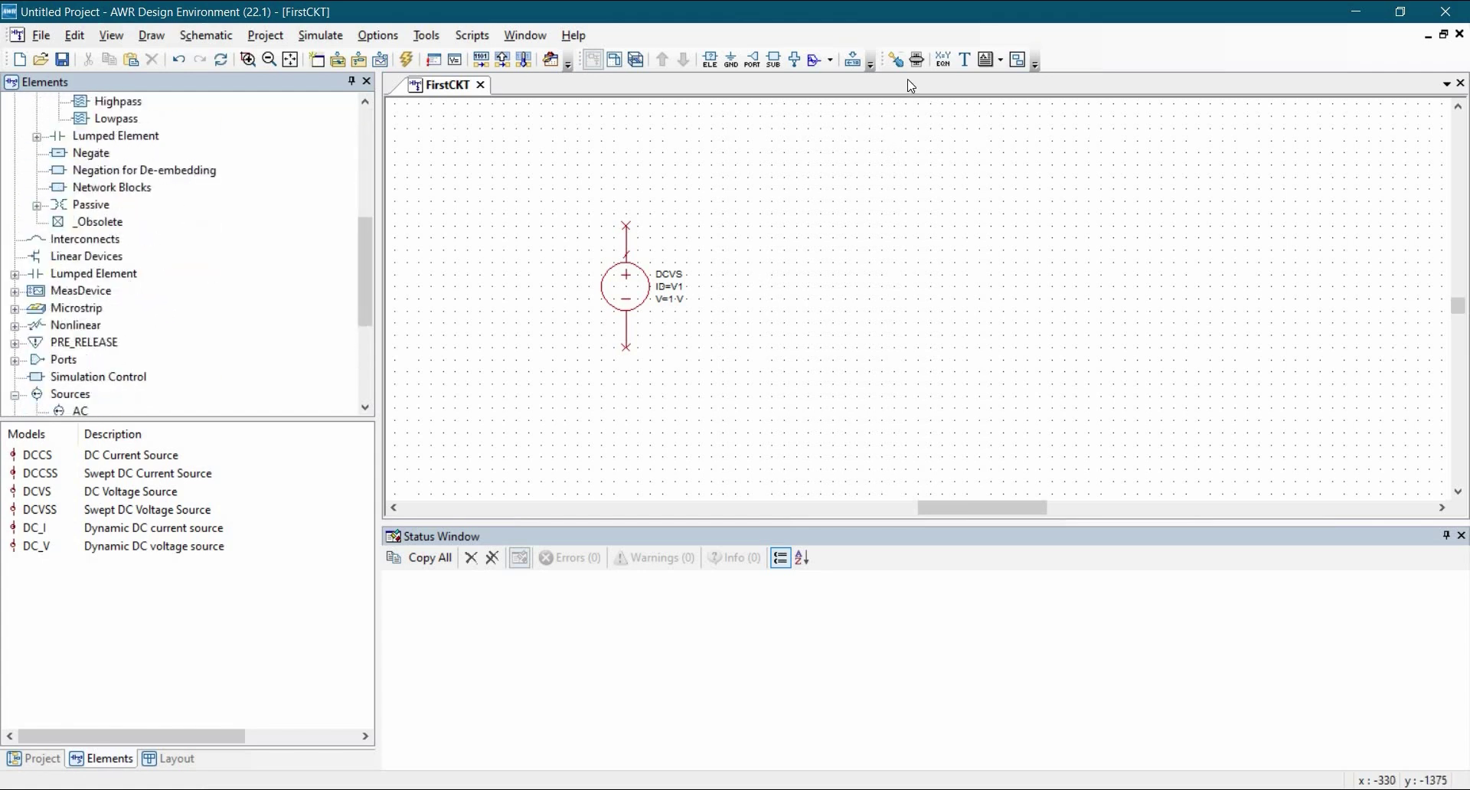
Add a ground at the DC voltage source's negative terminal and move it slightly downward so a short wire connects them.
click(732, 59)
click(627, 349)
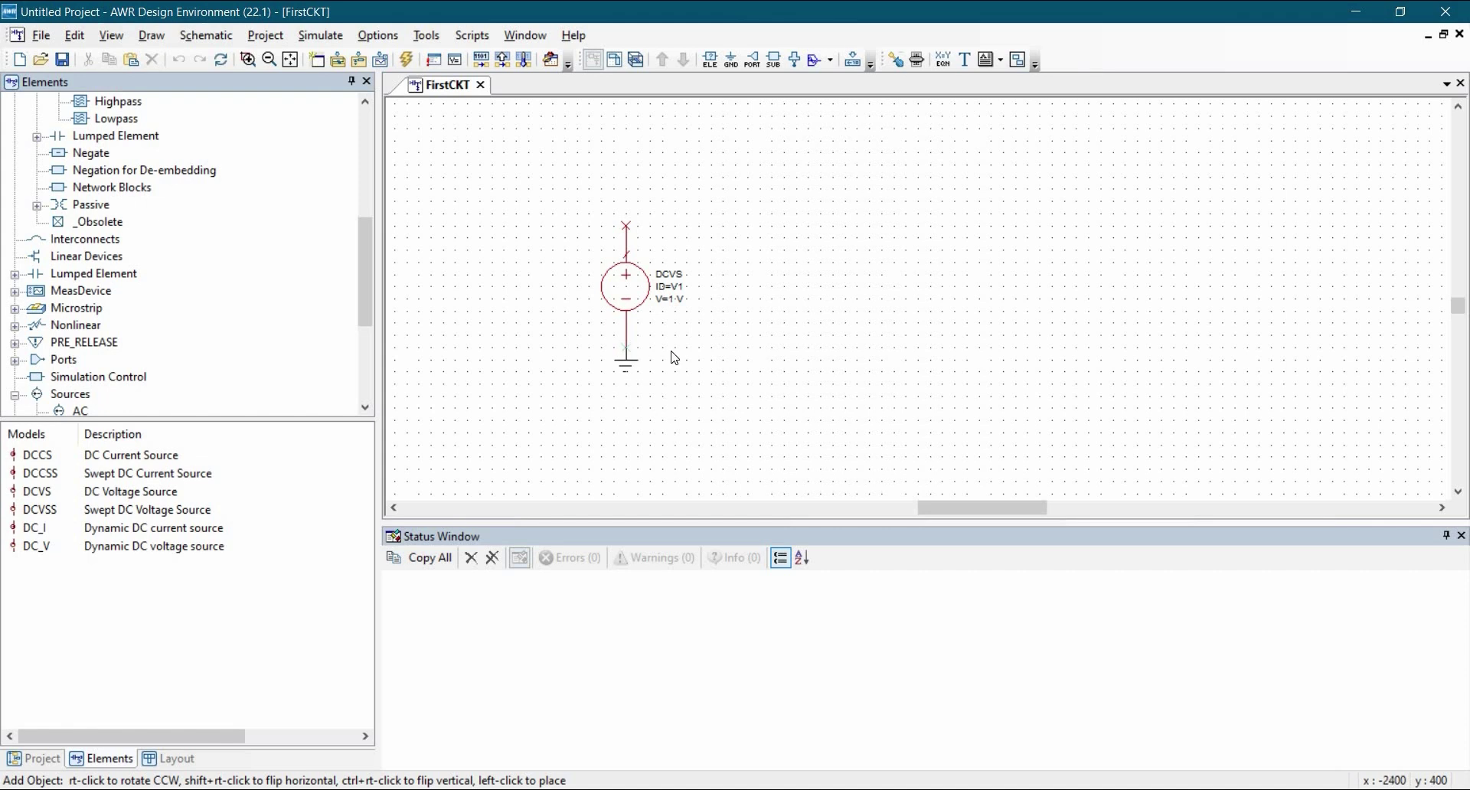
drag(626, 380, 642, 417)
click(768, 350)
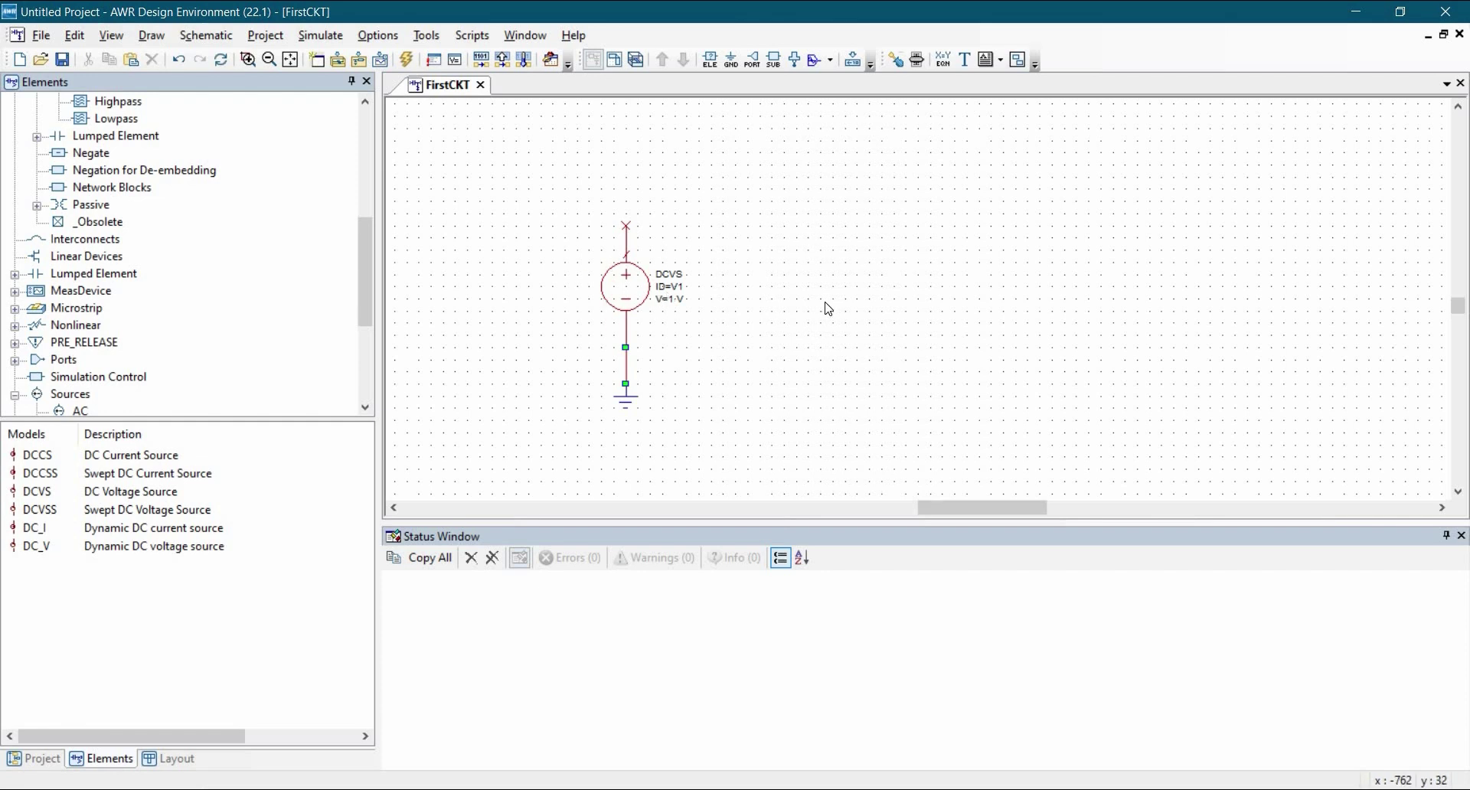
Filter the circuit element list for RES and place a horizontal RES resistor to the upper right of the voltage source.
key(ctrl+l)
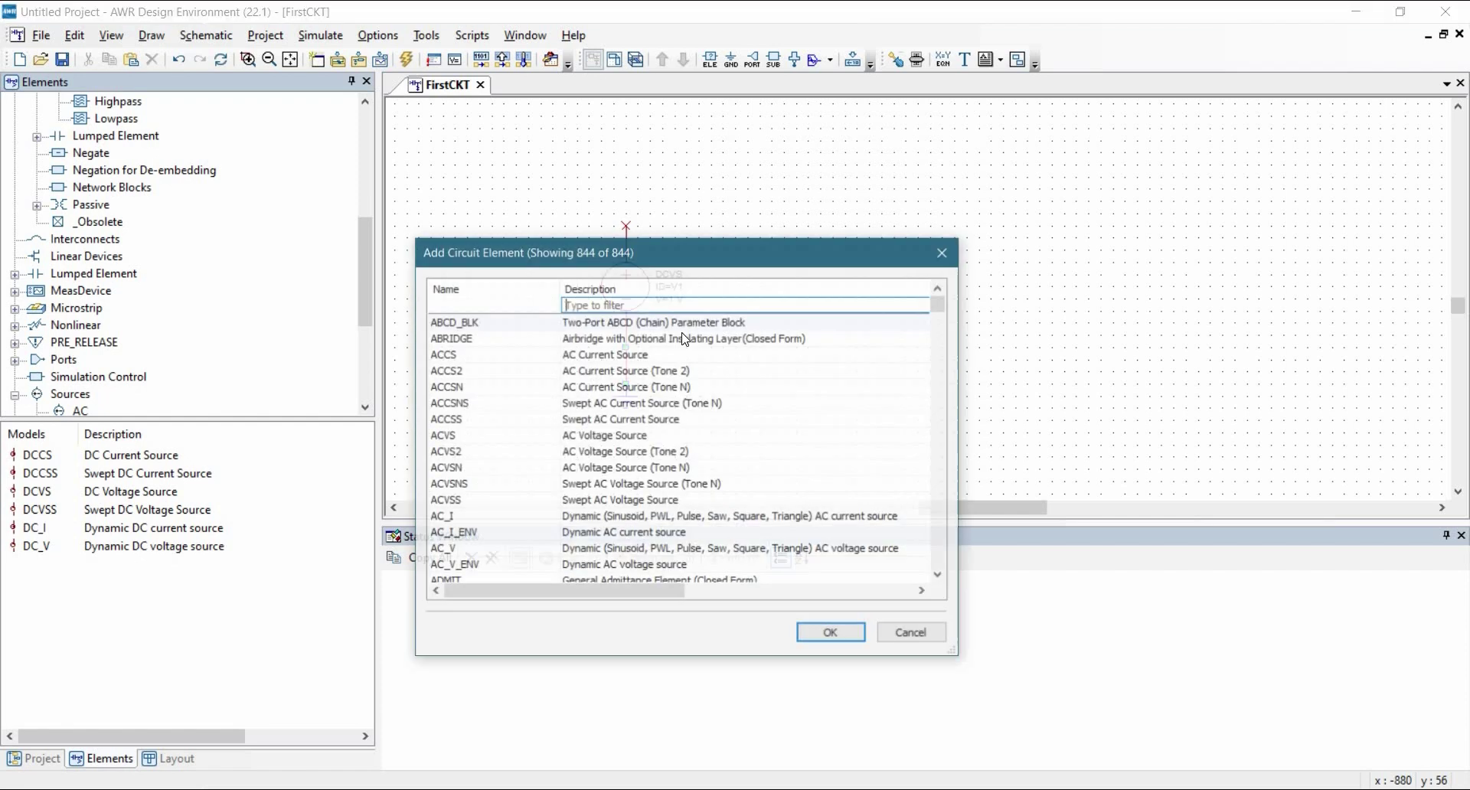
text(RE)
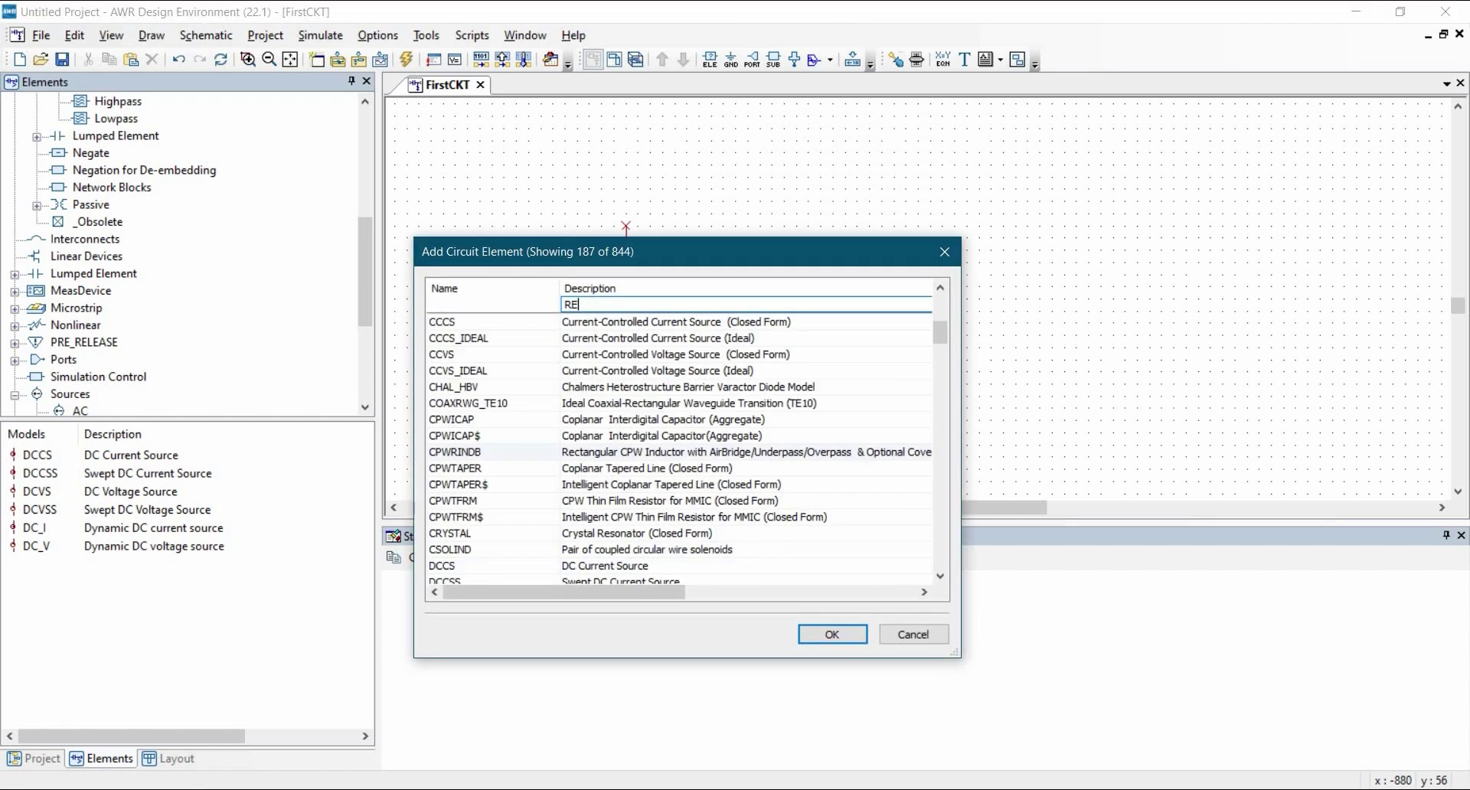
text(S)
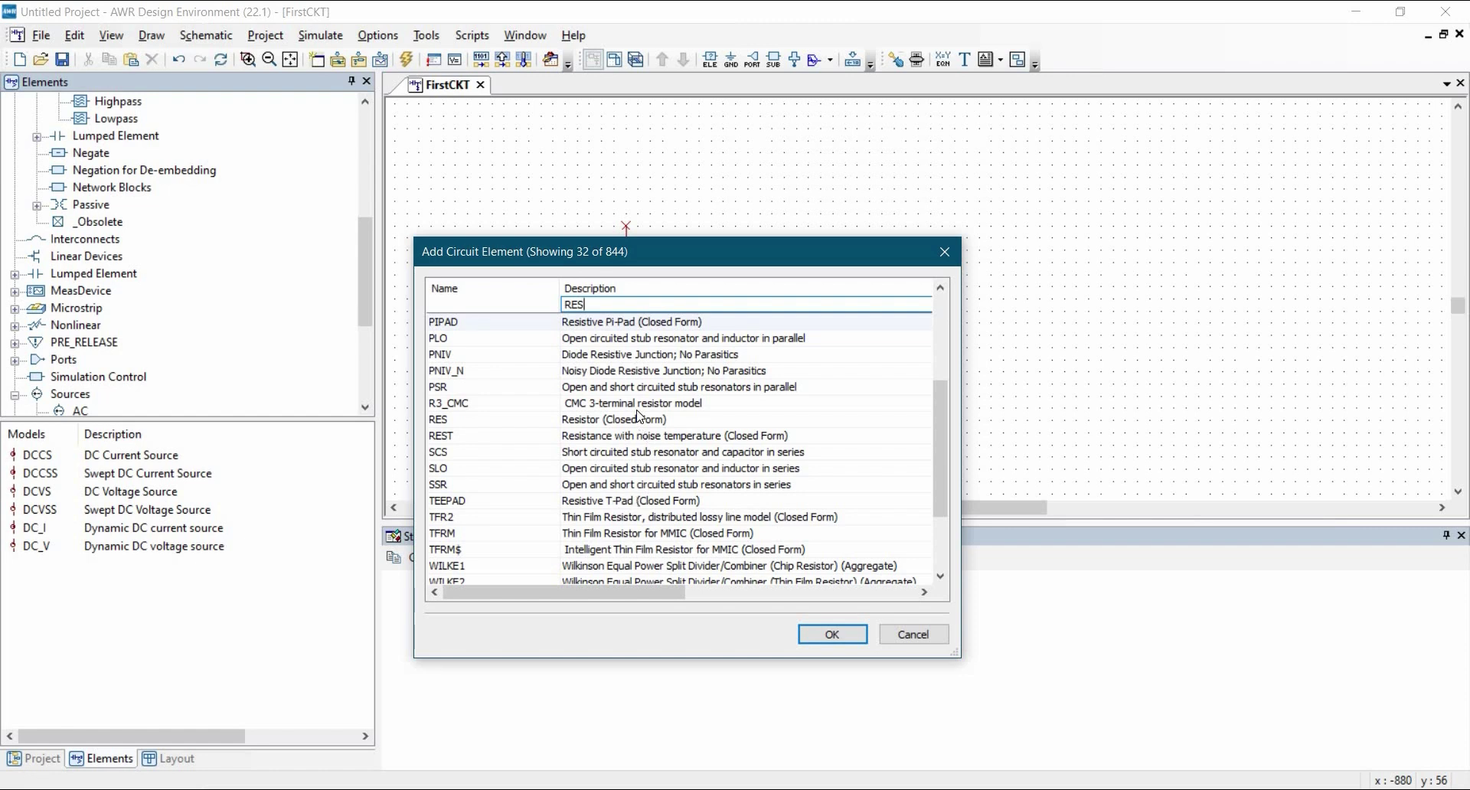
click(528, 417)
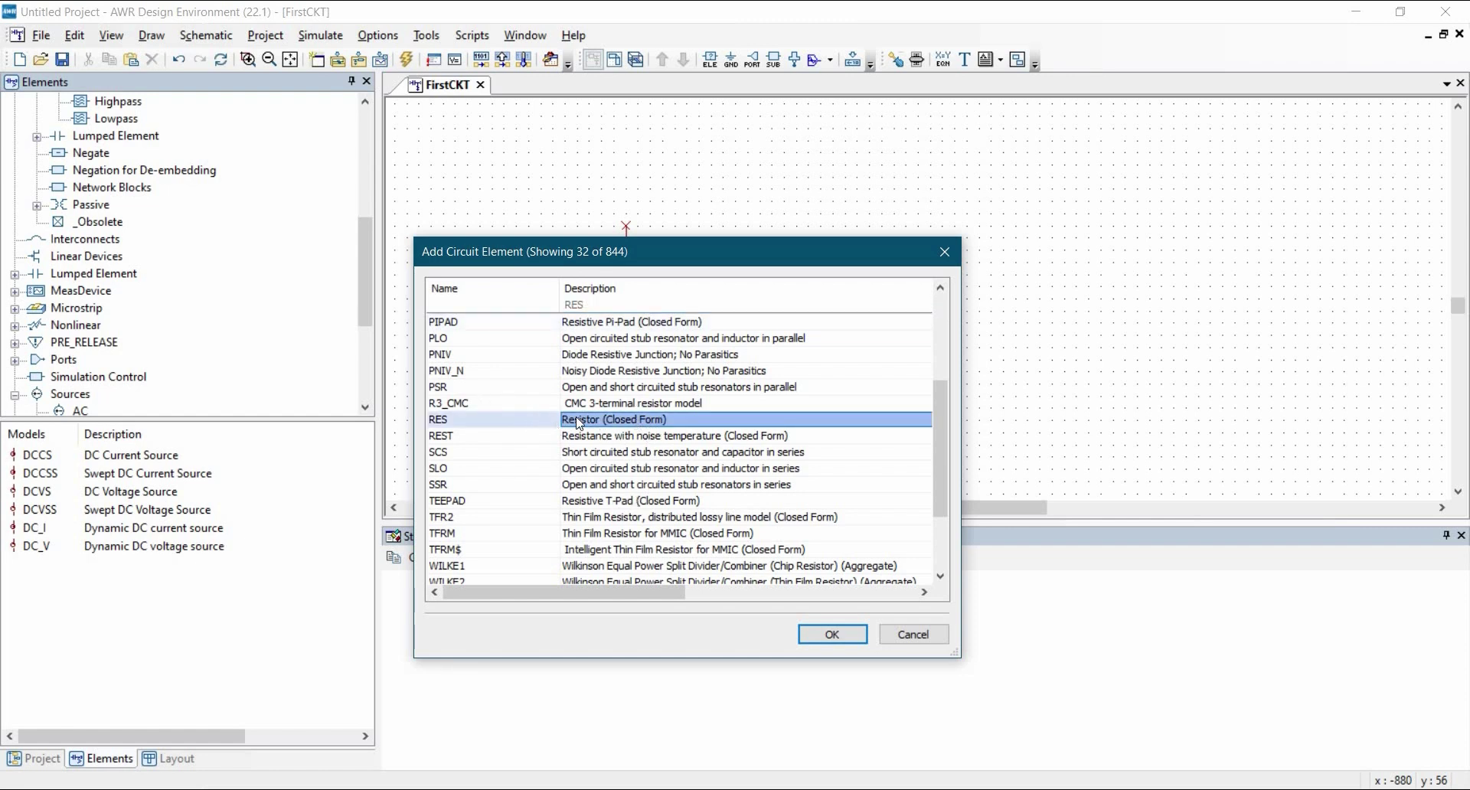
click(830, 637)
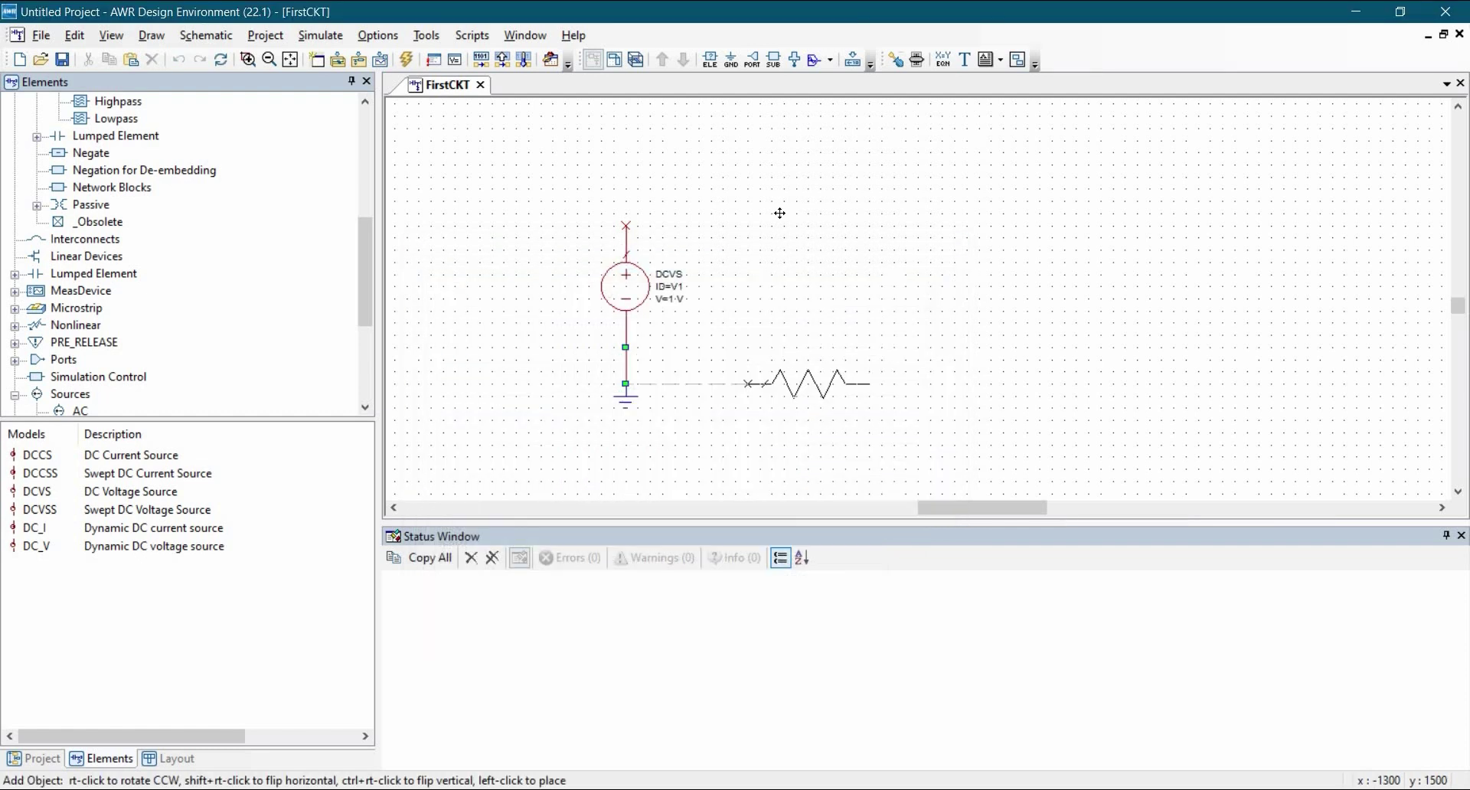
click(772, 226)
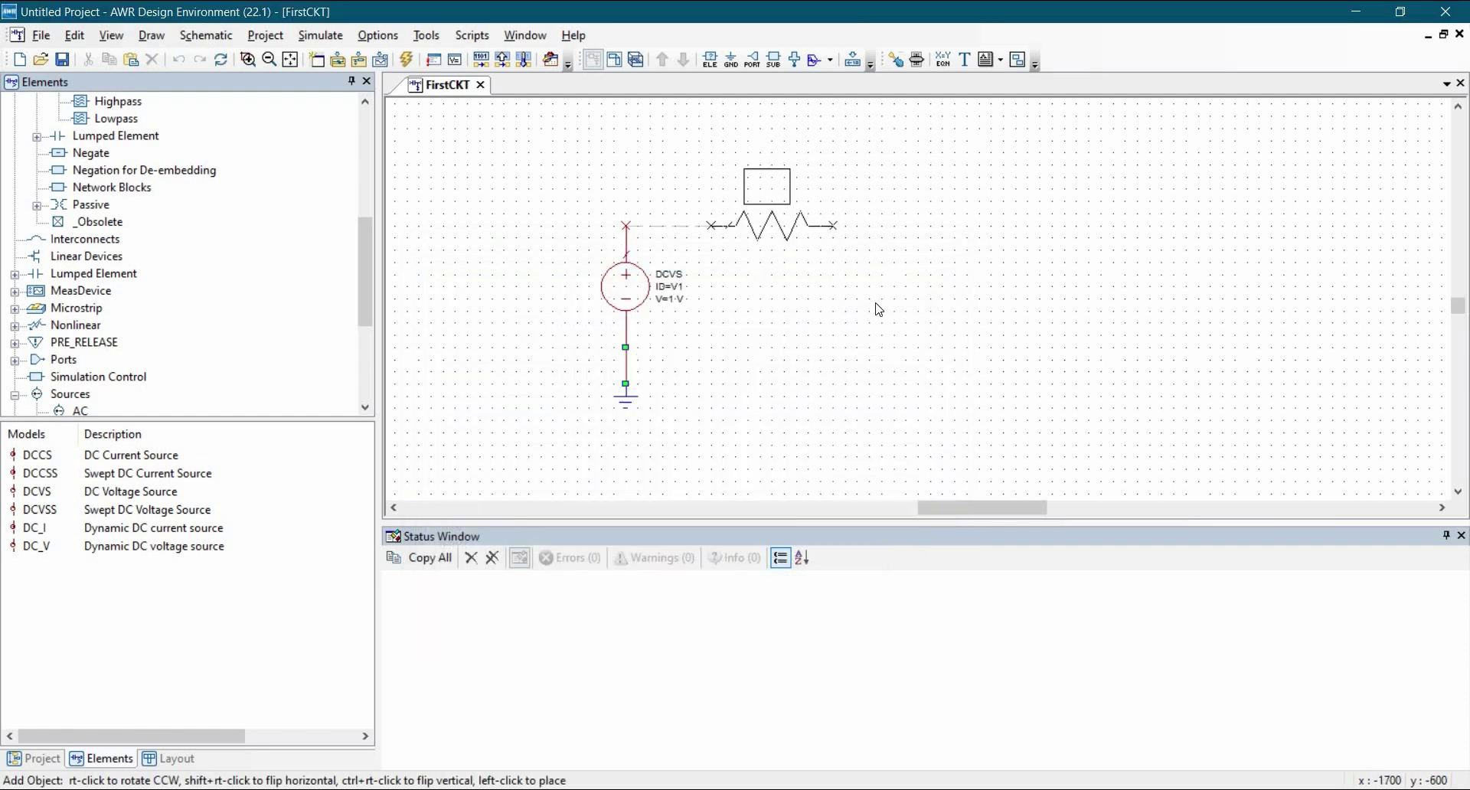
click(774, 271)
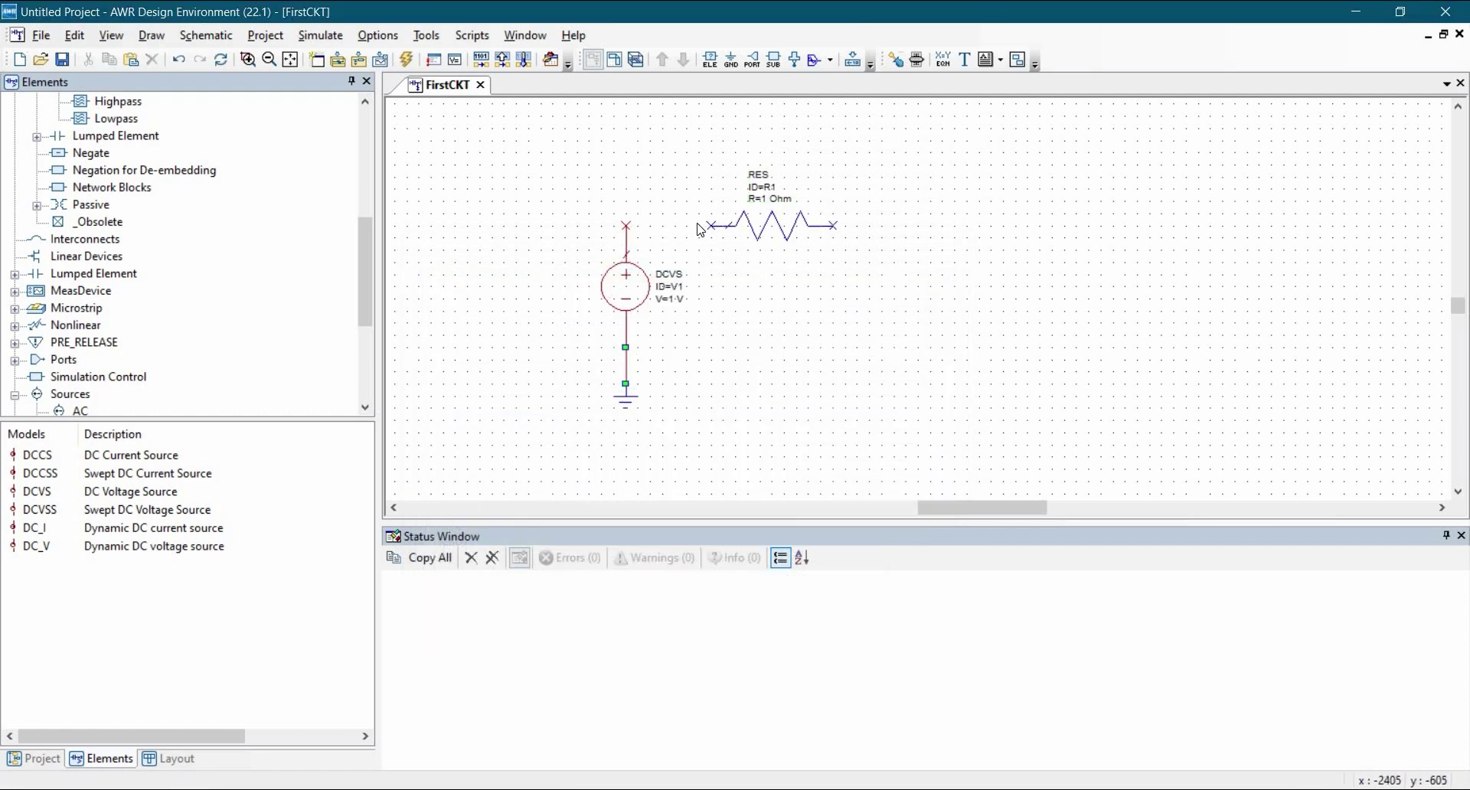
Wire the source's positive terminal to the resistor and the resistor's other end to the ground node, moving the vertical return wire outward.
click(627, 225)
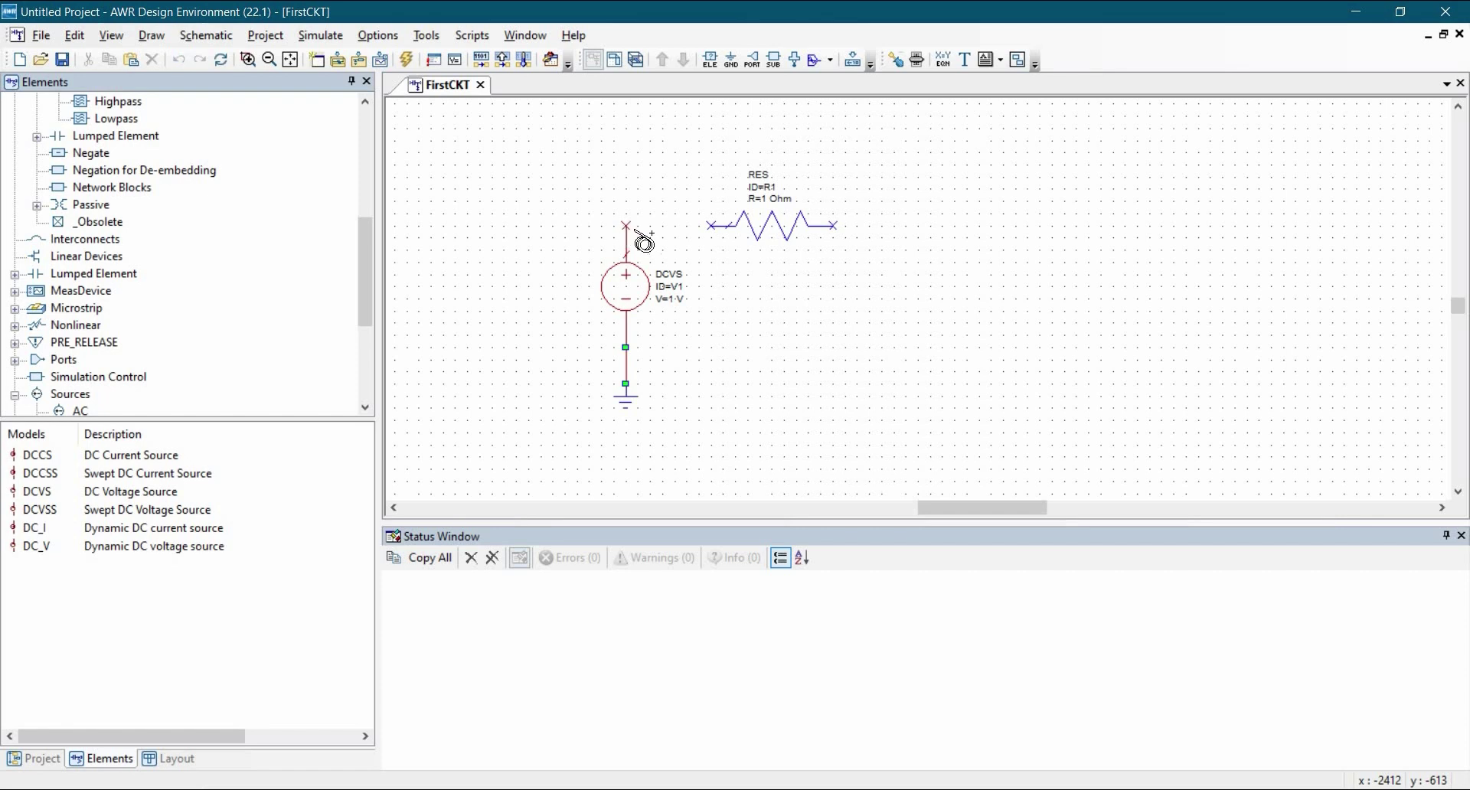
click(722, 239)
click(835, 226)
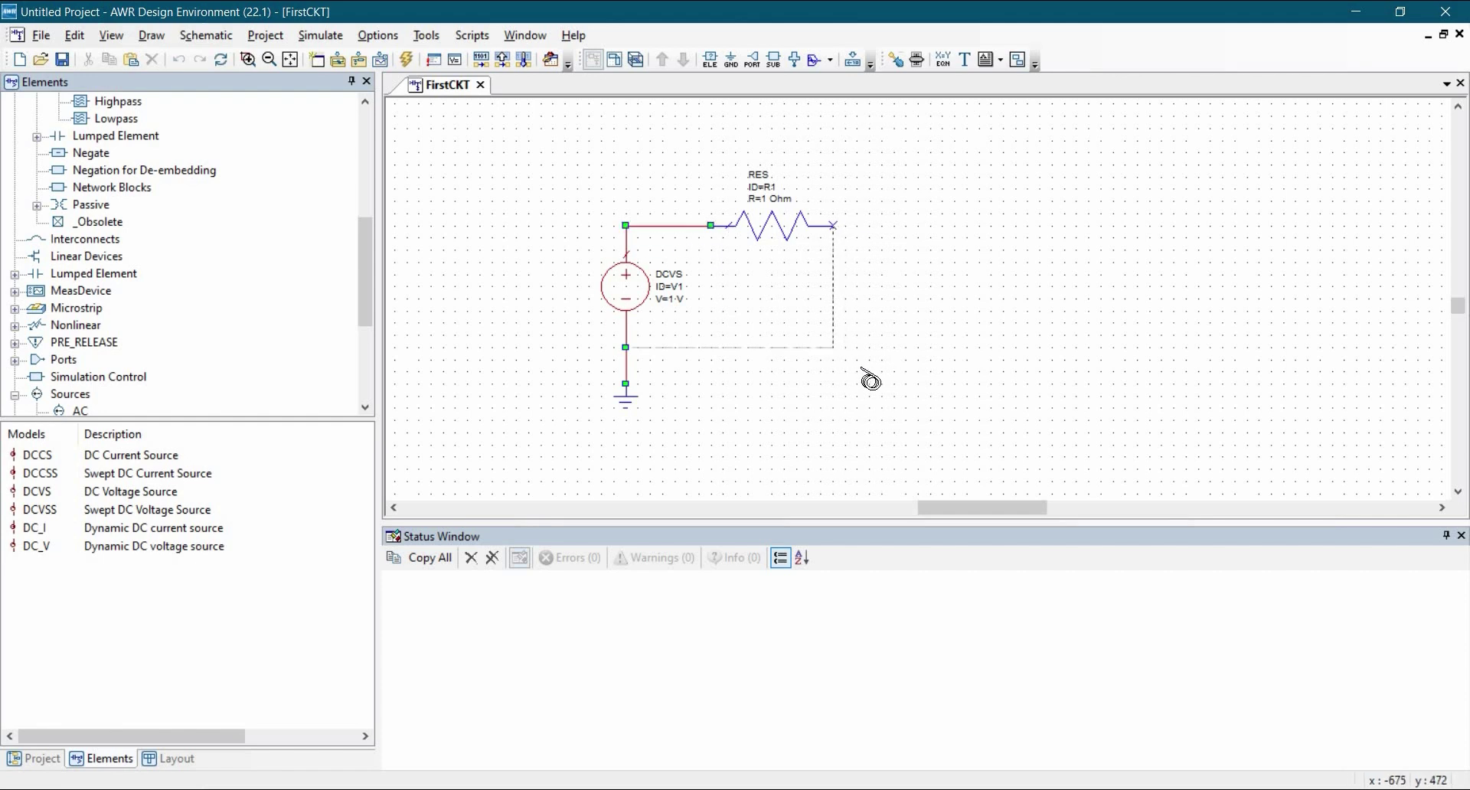
click(627, 385)
drag(831, 340, 907, 339)
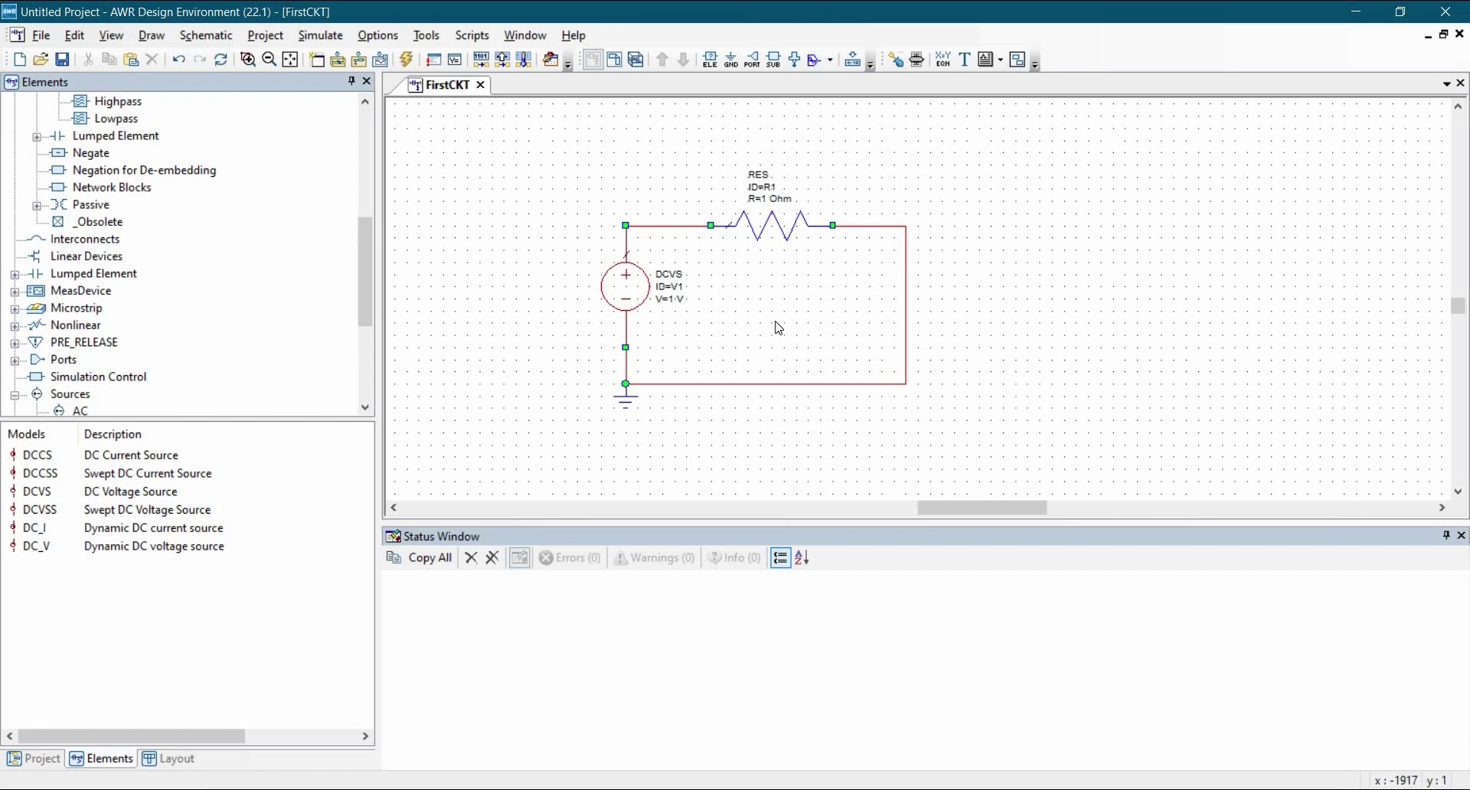
Add DCVA_N node voltage and DCIA element current annotations to FirstCKT, using the APLAC DC simulator.
click(34, 759)
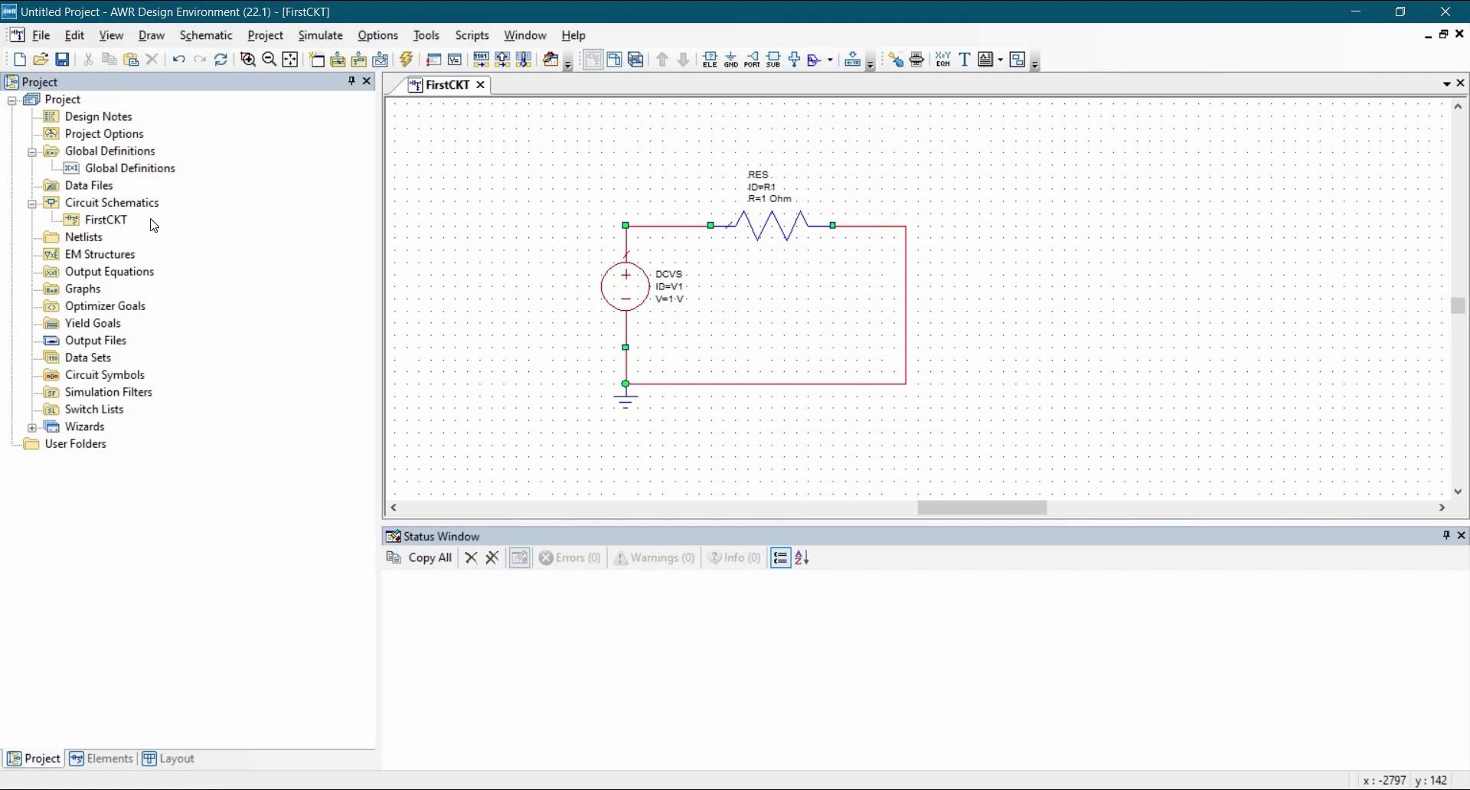
right_click(105, 222)
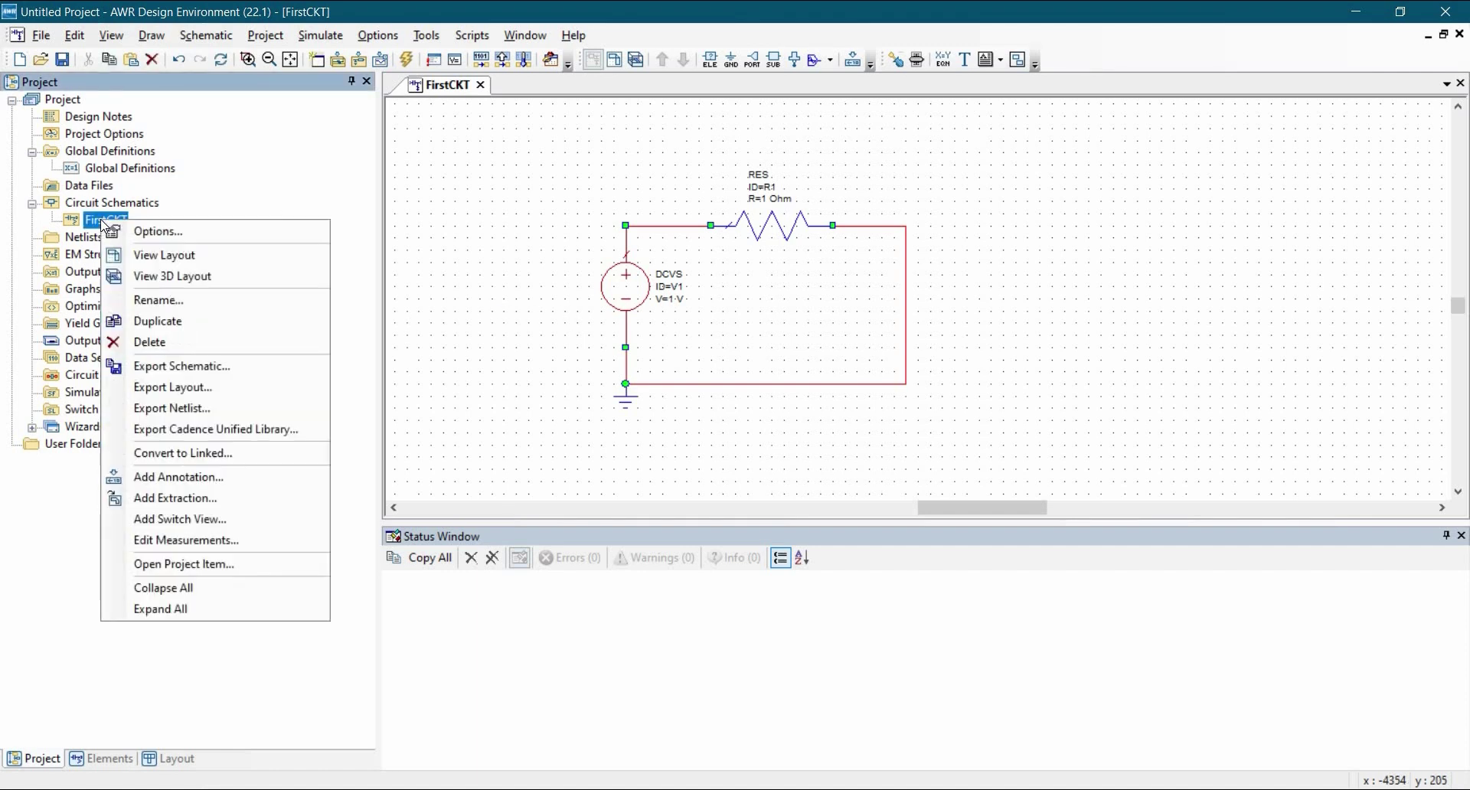
click(199, 480)
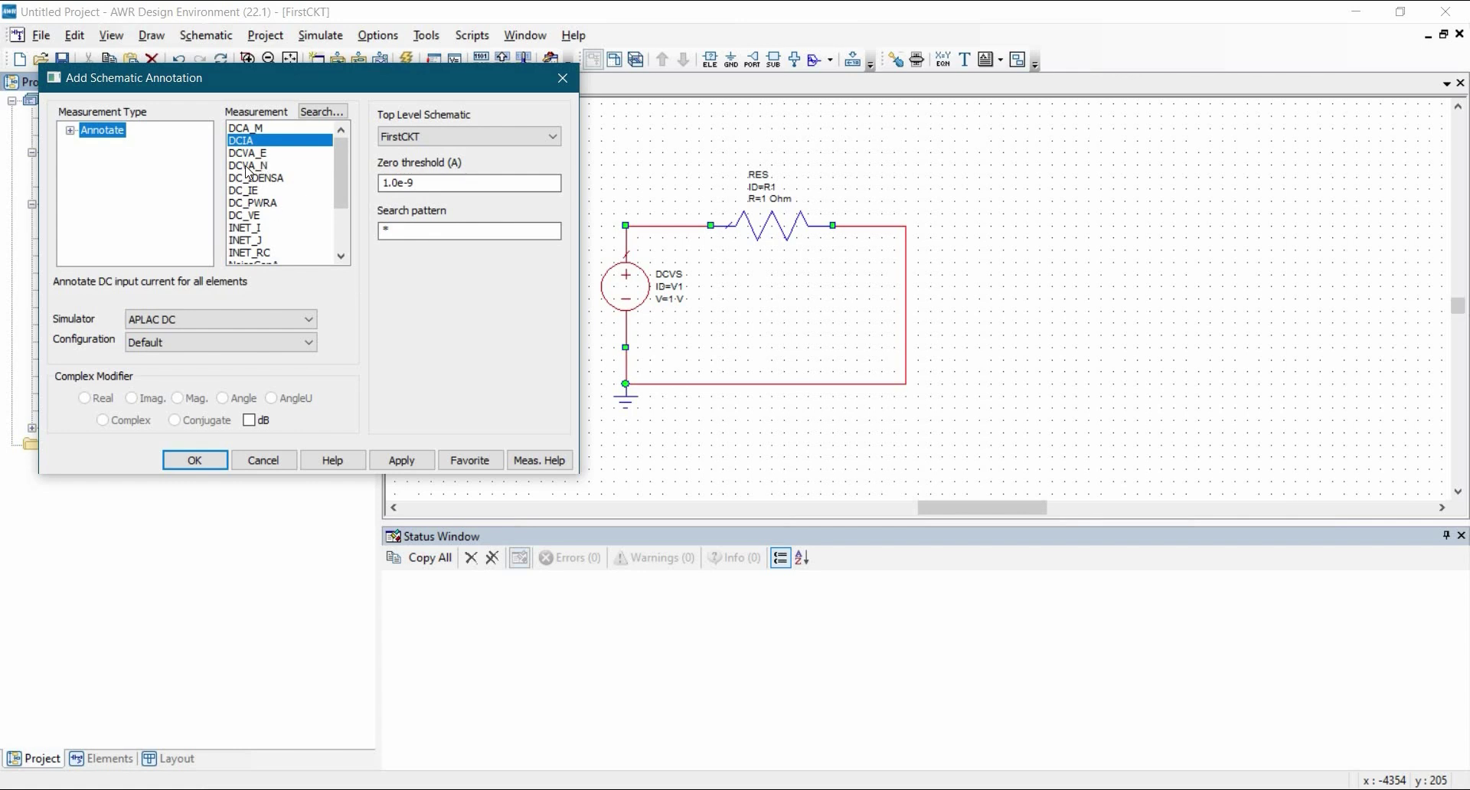
key(Down)
key(Down)
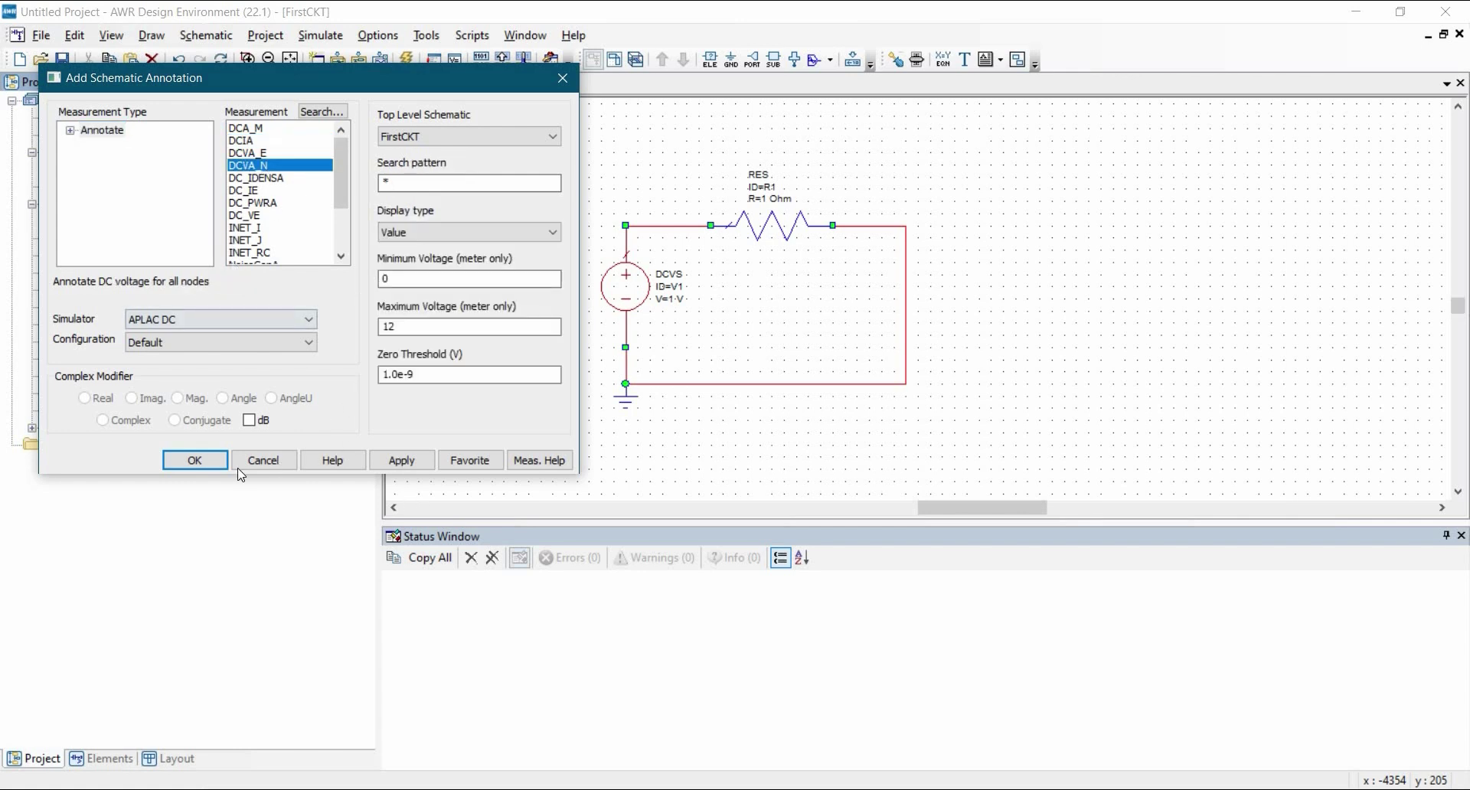
click(392, 462)
click(253, 142)
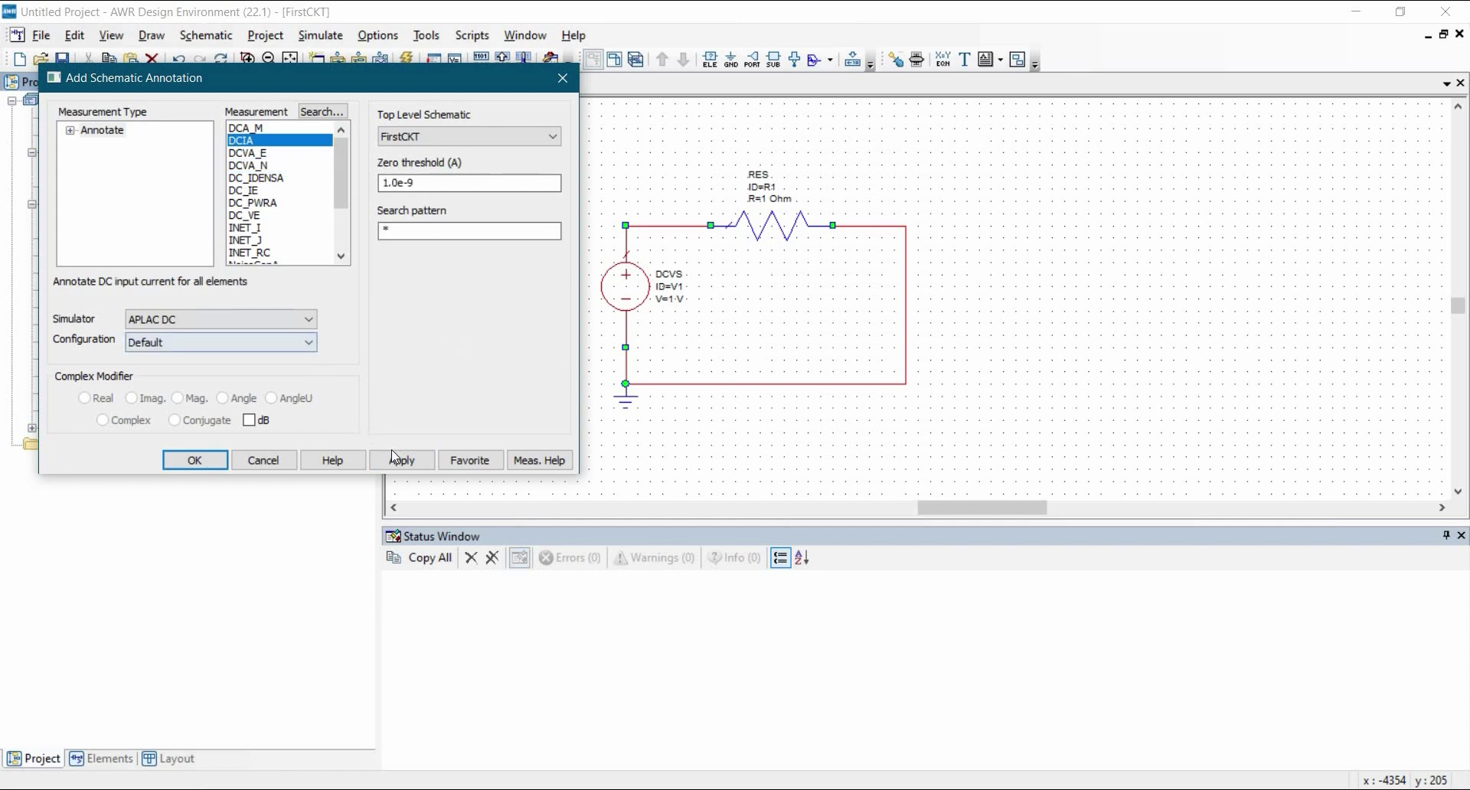
click(399, 469)
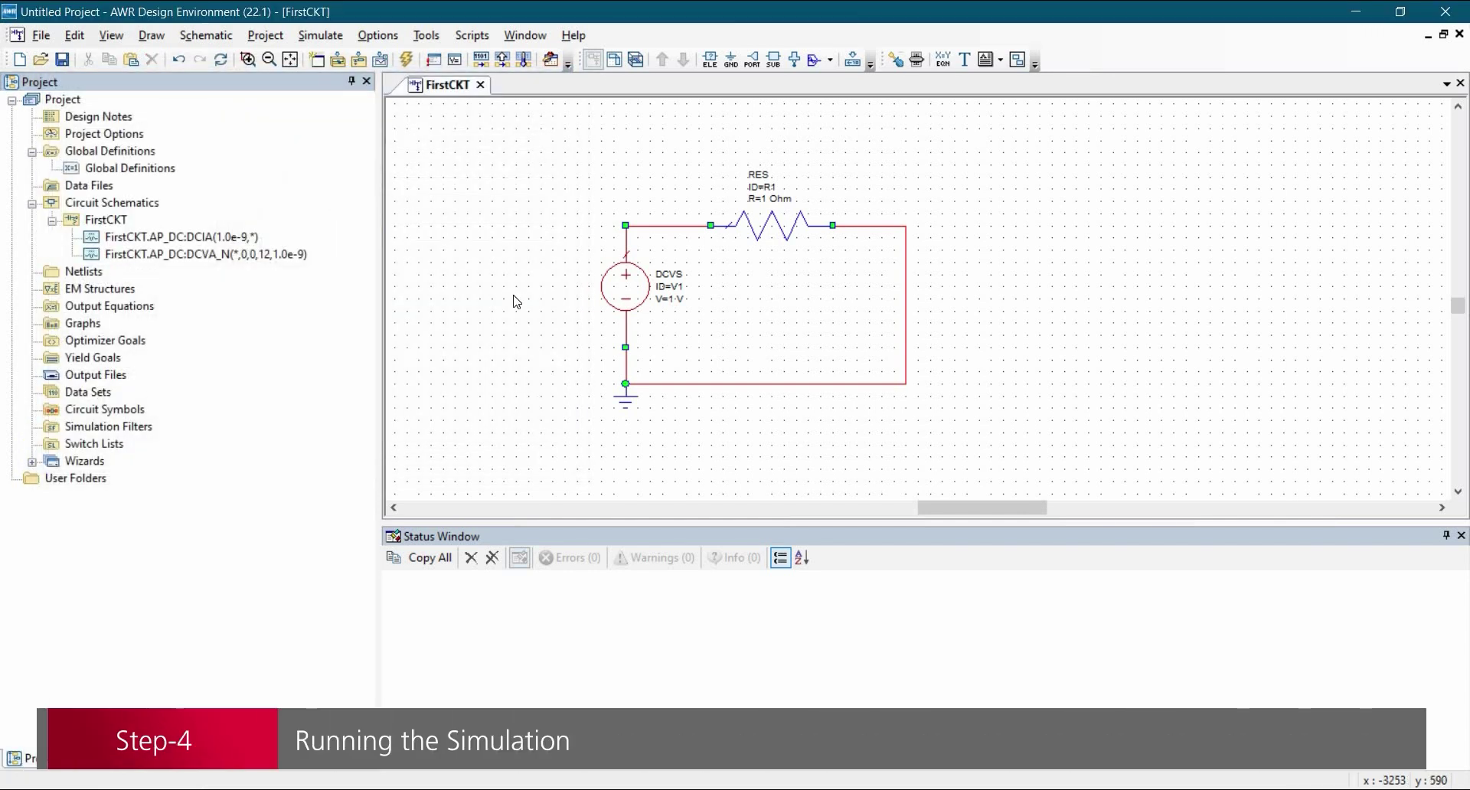
Run the circuit simulation and return to the FirstCKT schematic.
click(407, 60)
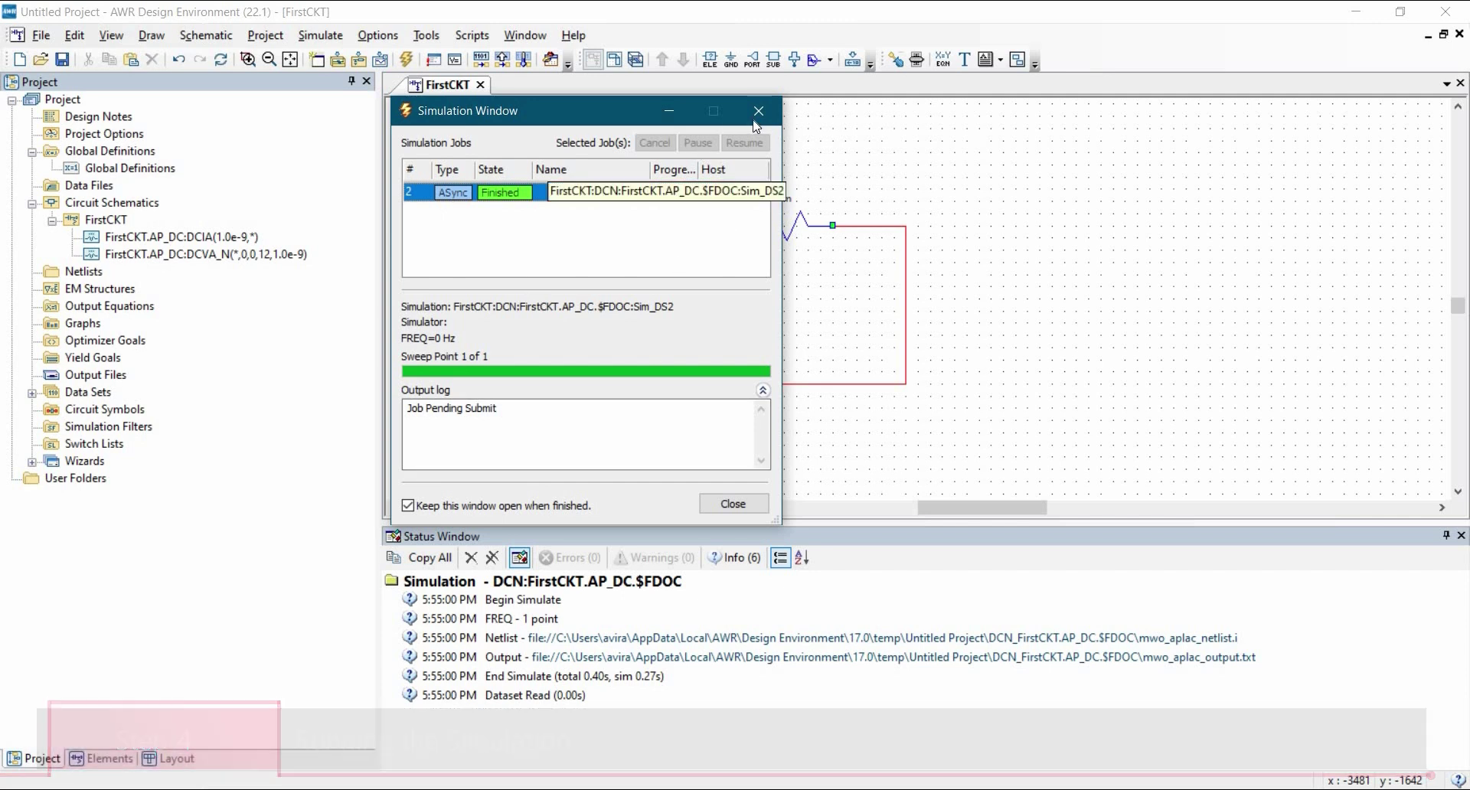
click(996, 277)
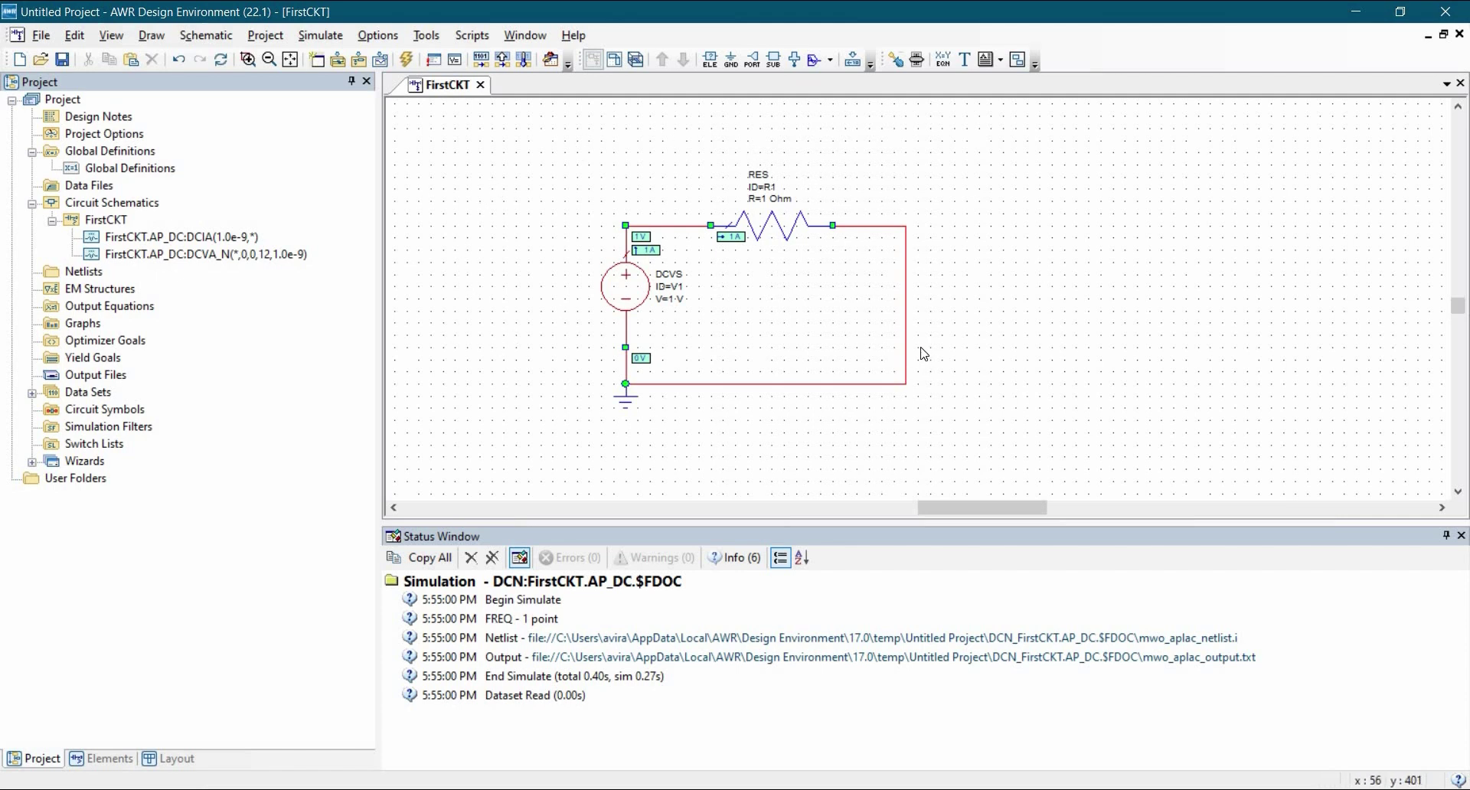
Save the project as an .emp file in the Desktop's AWR\Tutorial-1 folder, replacing the default file name.
click(41, 35)
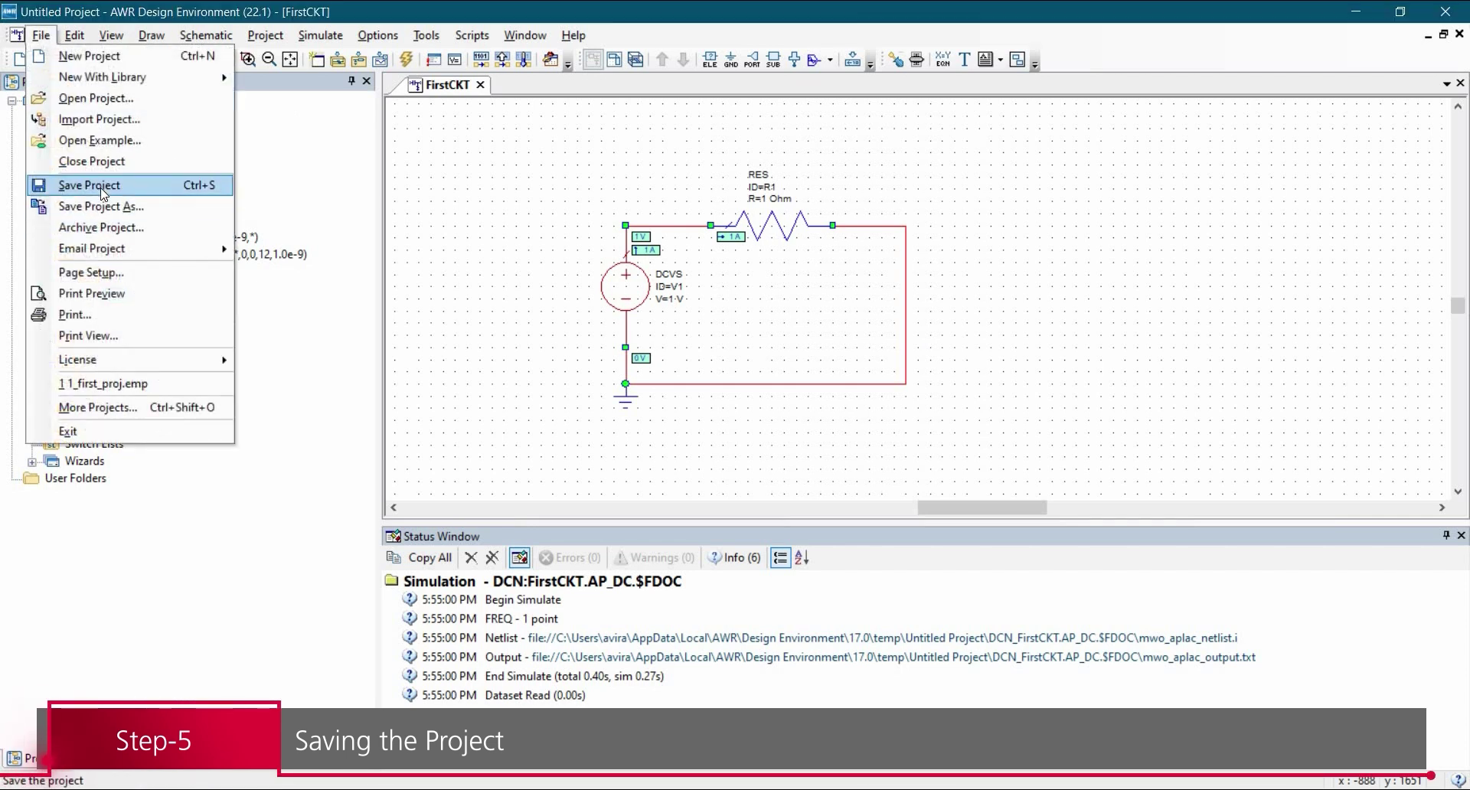
click(101, 189)
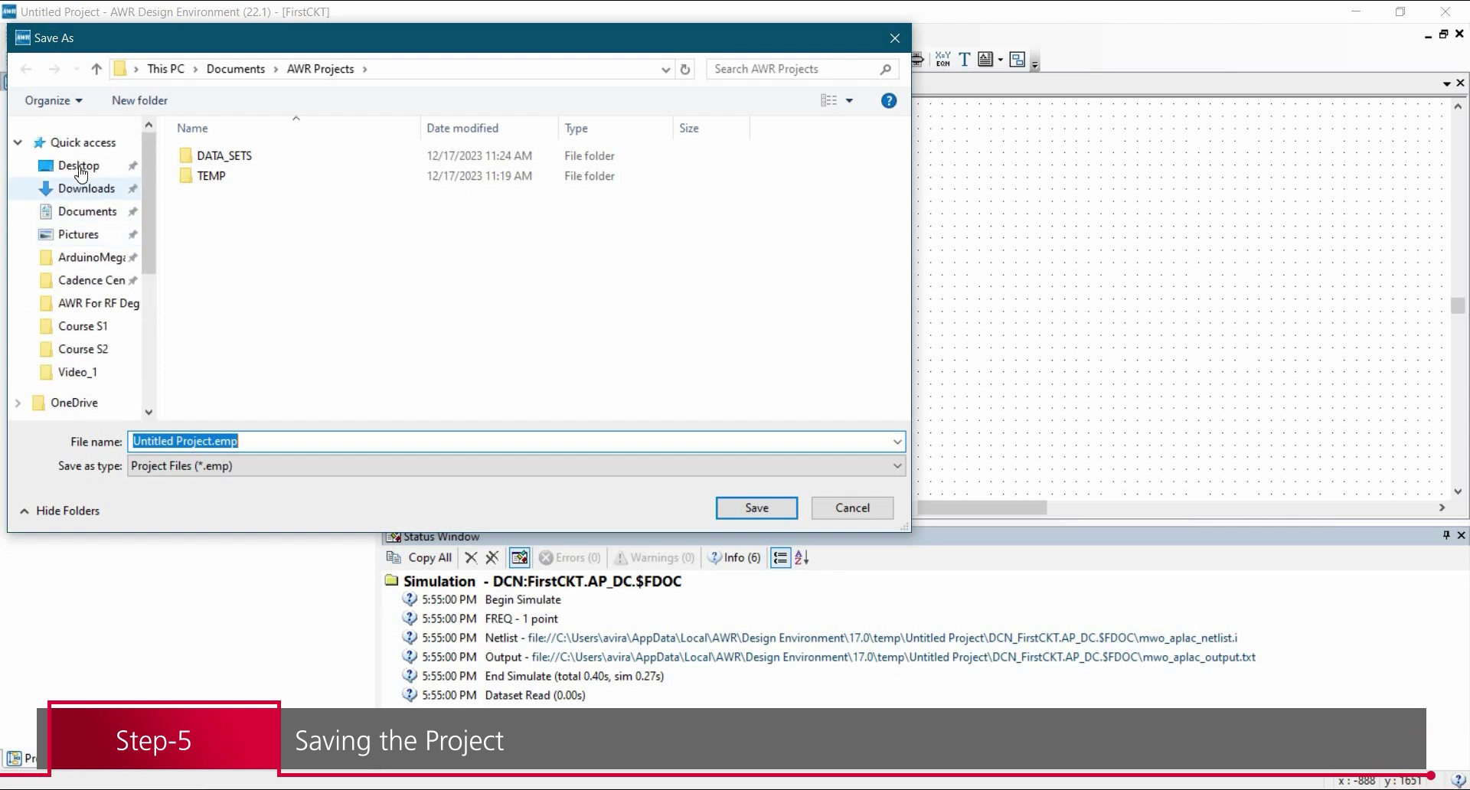
click(79, 165)
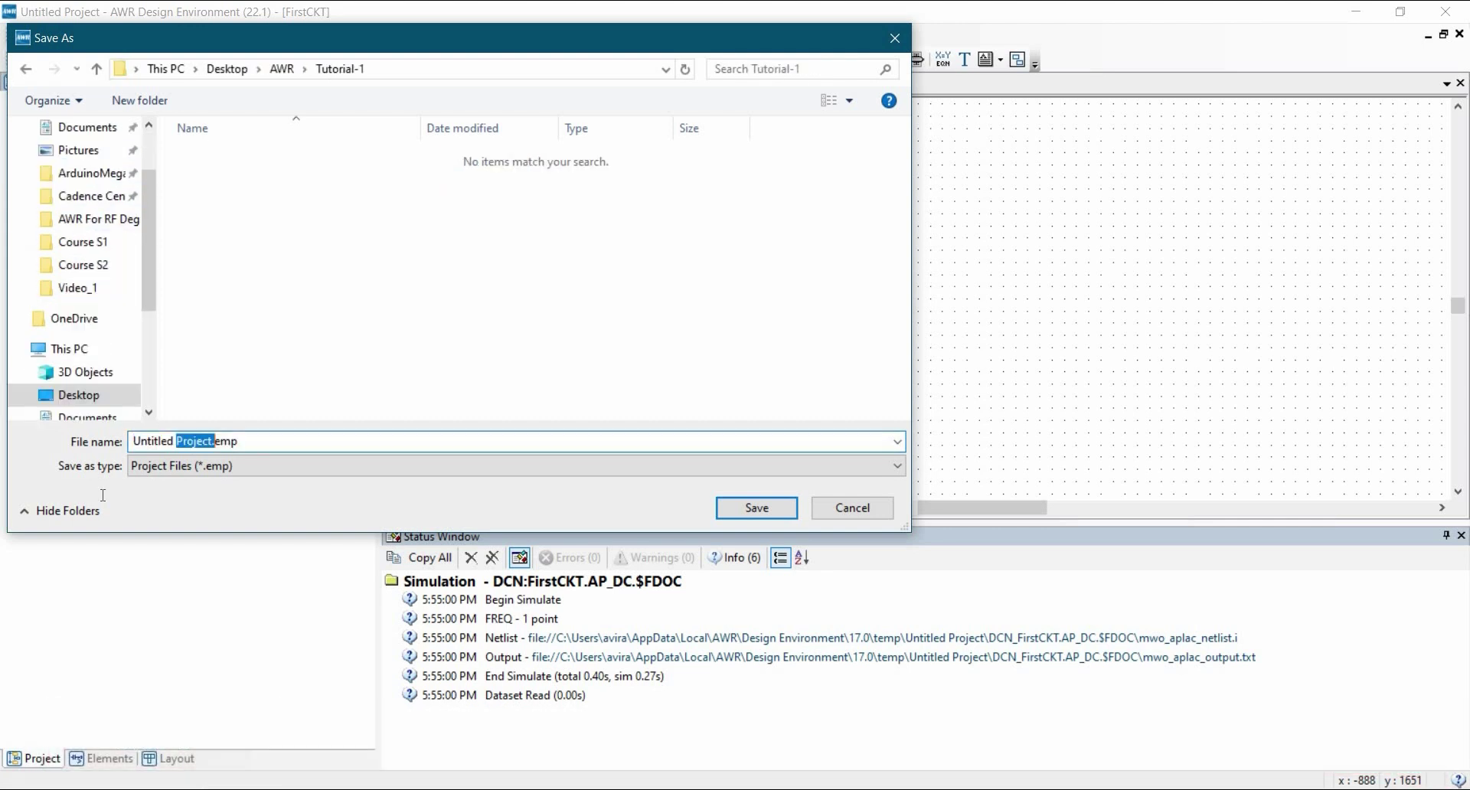
key(ctrl+a)
key(BackSpace)
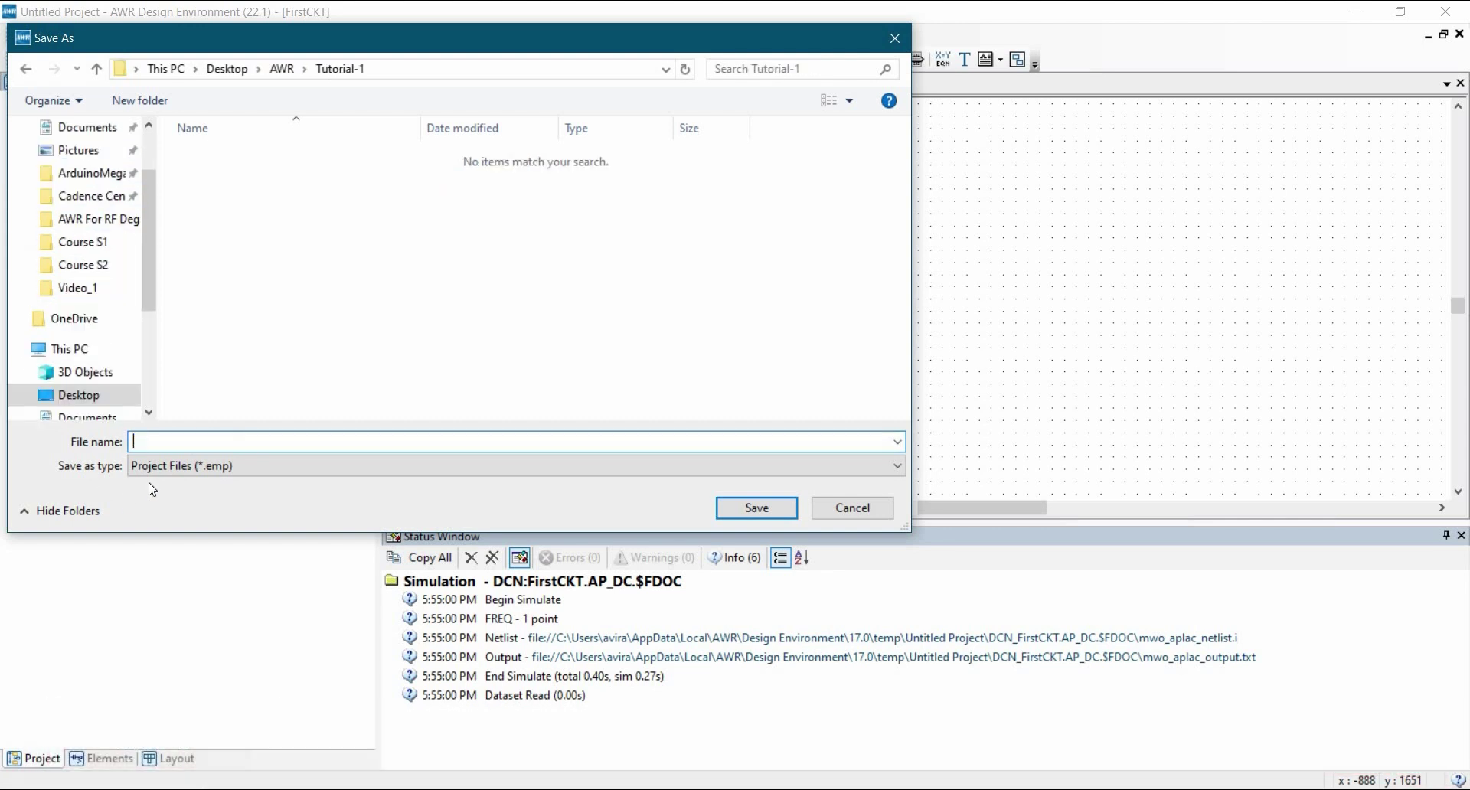
click(752, 496)
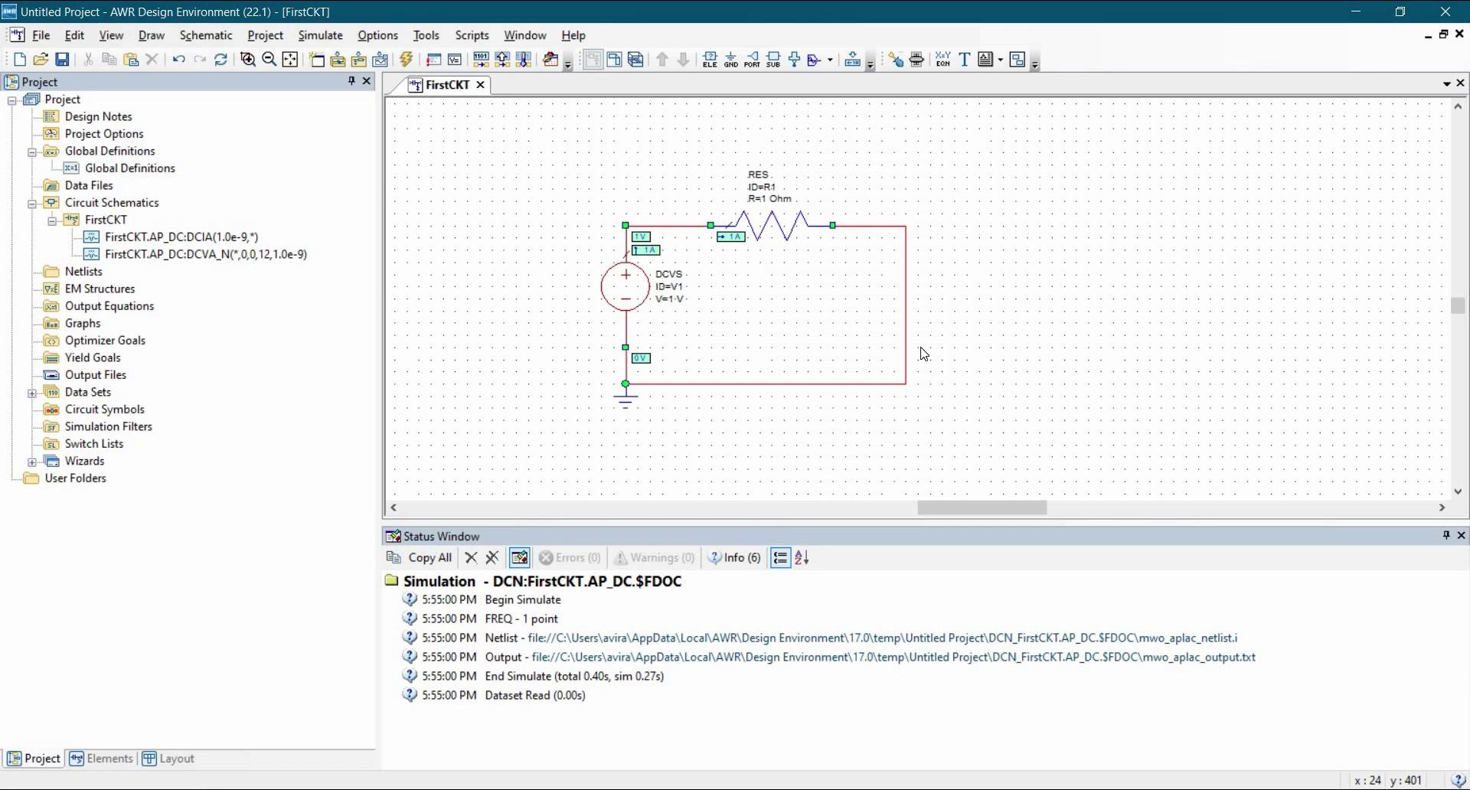